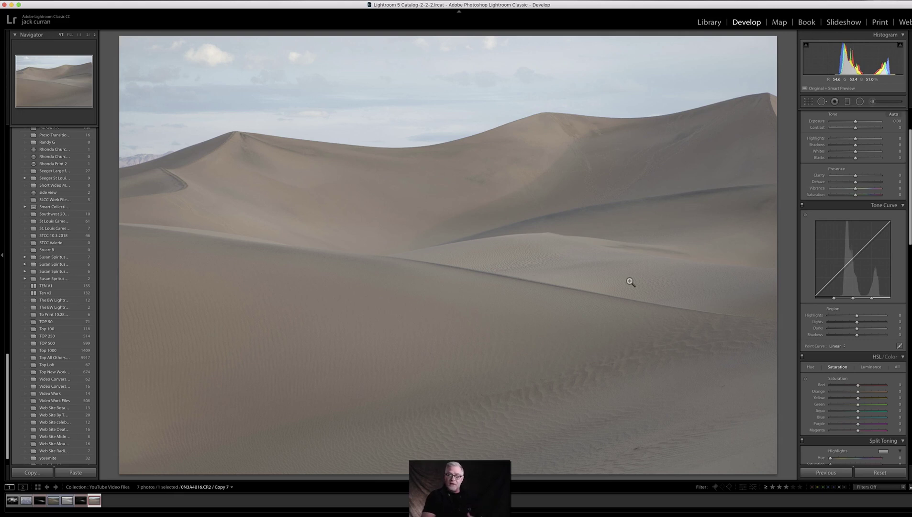
{"action": "left_click_drag", "start_coordinate": [855, 122], "coordinate": [850, 123]}
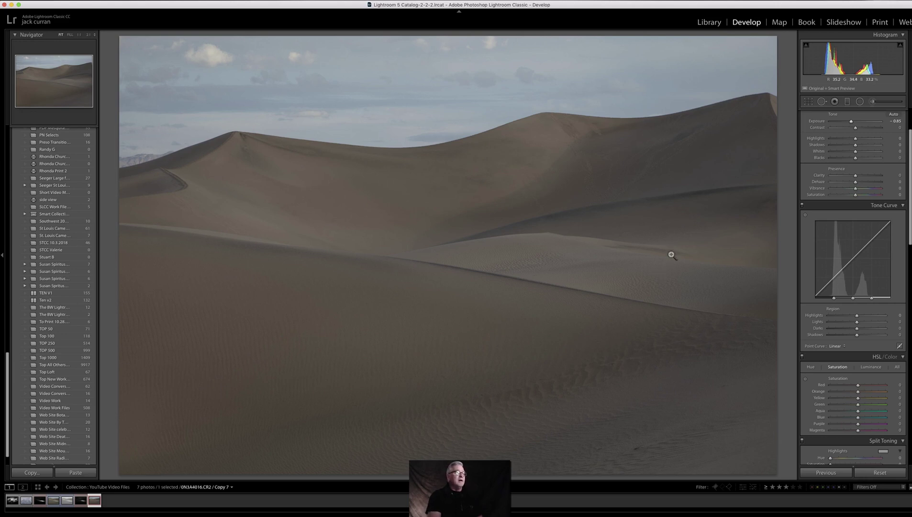
{"action": "left_click", "coordinate": [894, 121]}
{"action": "type", "text": "0"}
{"action": "key", "text": "Tab"}
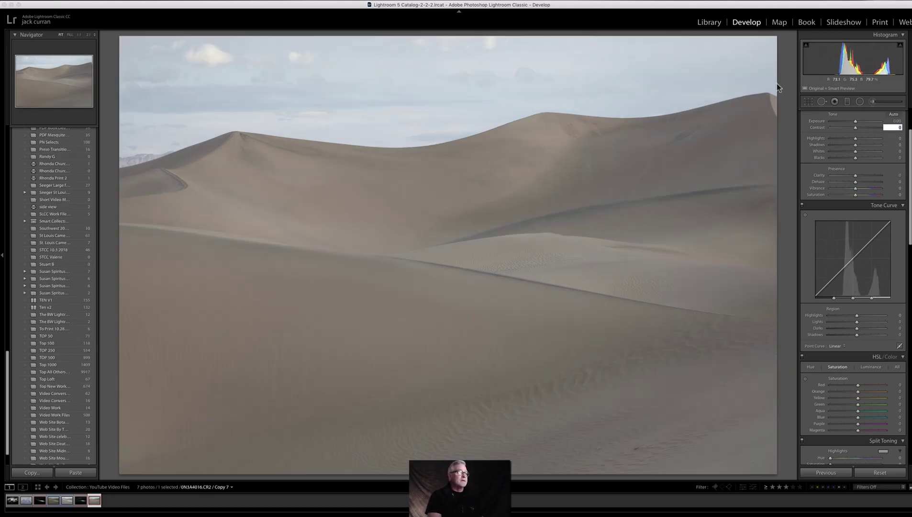
Step: Crop the dune photo slightly tighter on all sides and straighten it at an angle of about 3.45
{"action": "left_click", "coordinate": [809, 102]}
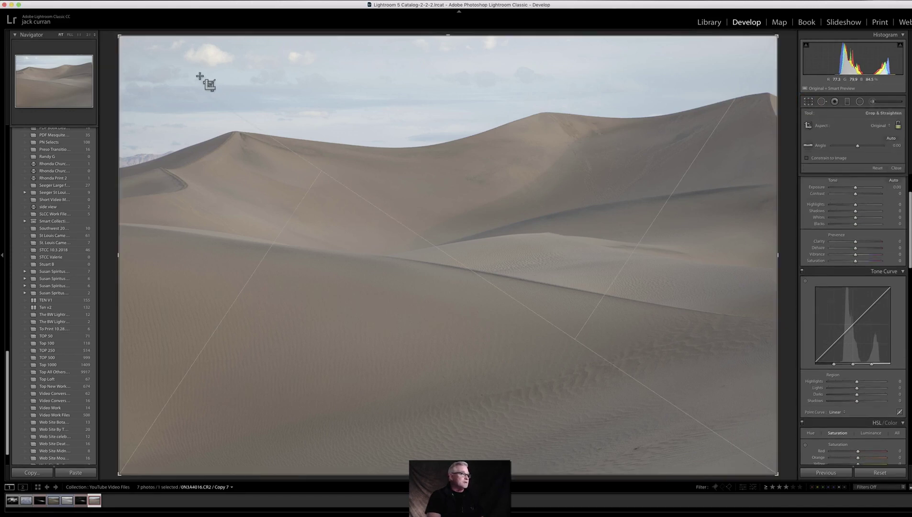
{"action": "left_click_drag", "start_coordinate": [120, 36], "coordinate": [152, 41]}
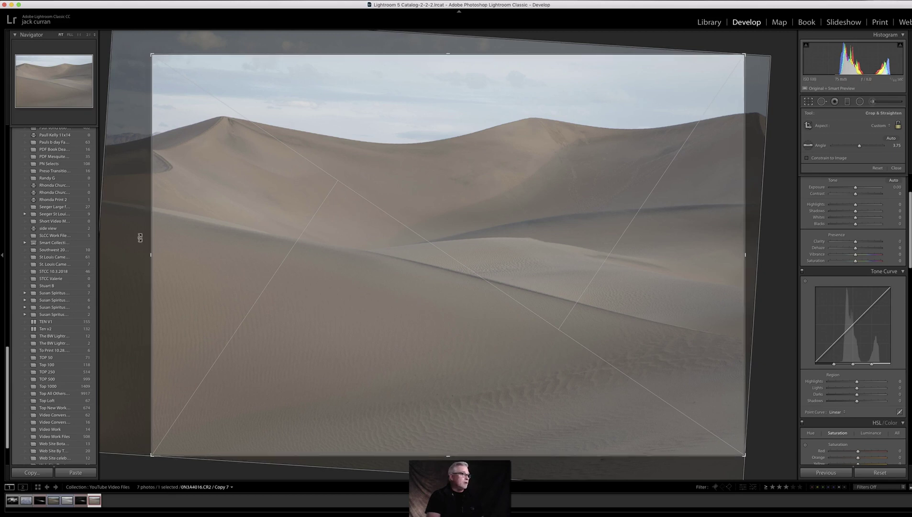
{"action": "left_click_drag", "start_coordinate": [140, 238], "coordinate": [137, 257]}
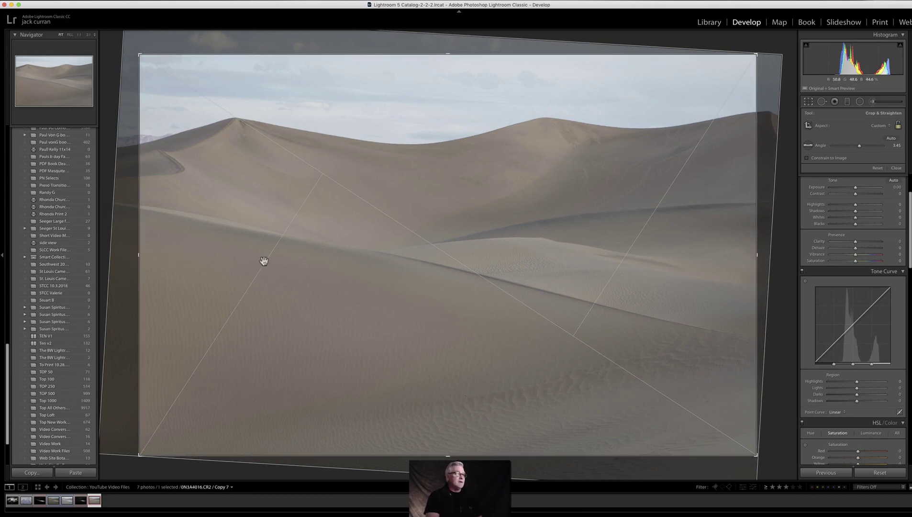
{"action": "key", "text": "Return"}
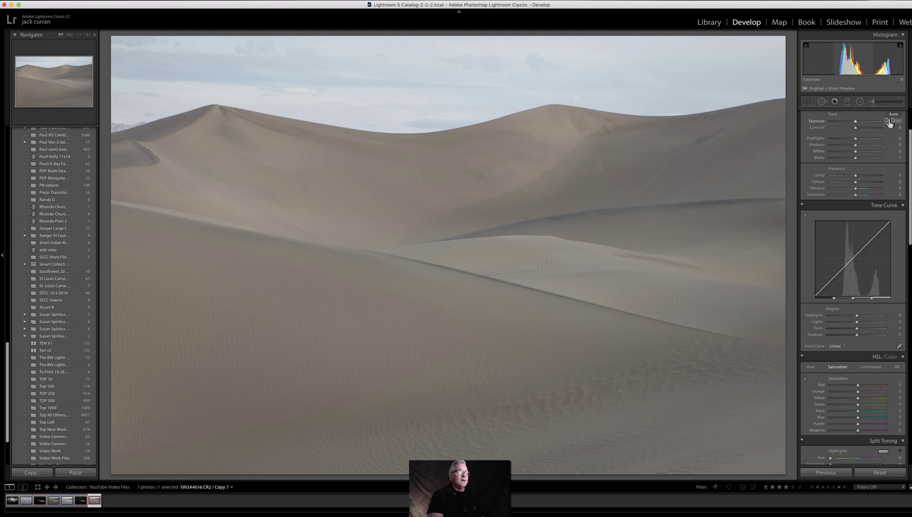
Step: Convert the photo's treatment from color to Black & White
{"action": "scroll", "coordinate": [889, 124], "scroll_direction": "up", "scroll_amount": 3}
{"action": "scroll", "coordinate": [888, 125], "scroll_direction": "down", "scroll_amount": 1}
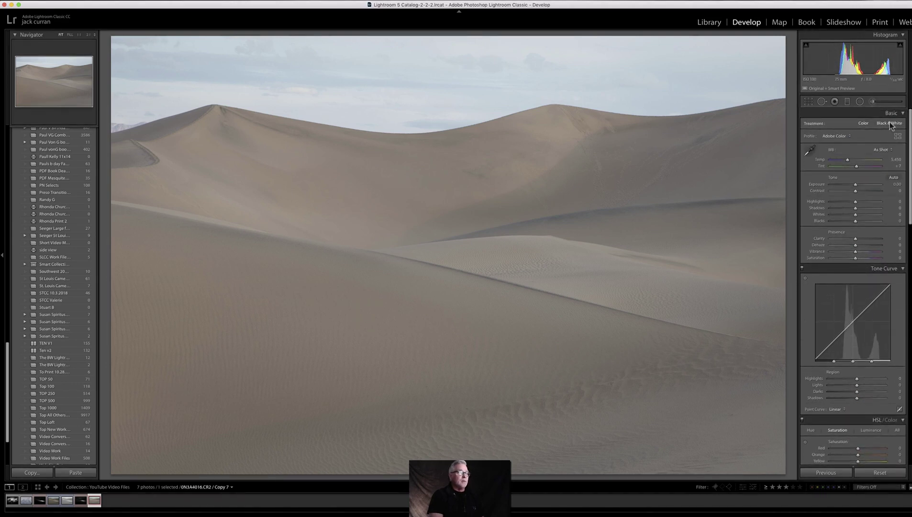
{"action": "left_click", "coordinate": [889, 123]}
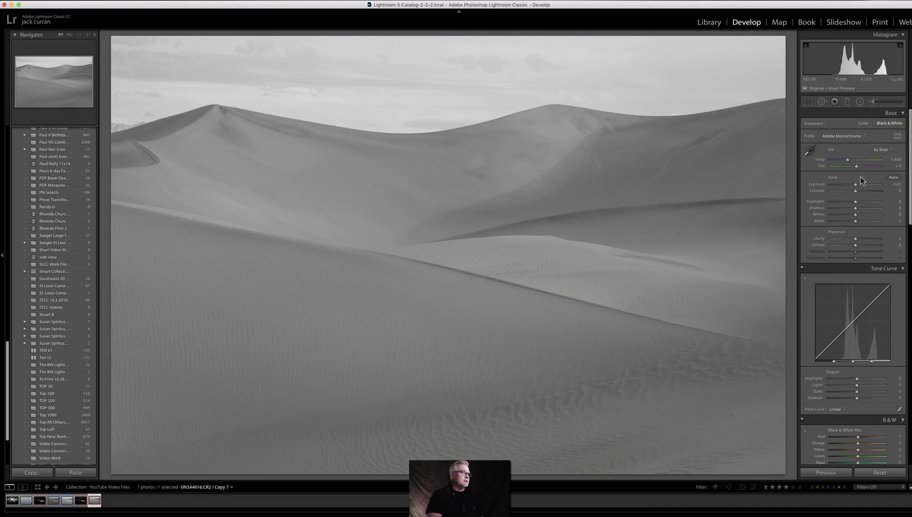
Step: Test the extremes of the Black & White Mix, leaving Red at +2, Orange at +2 and Yellow at −2
{"action": "scroll", "coordinate": [856, 216], "scroll_direction": "down", "scroll_amount": 5}
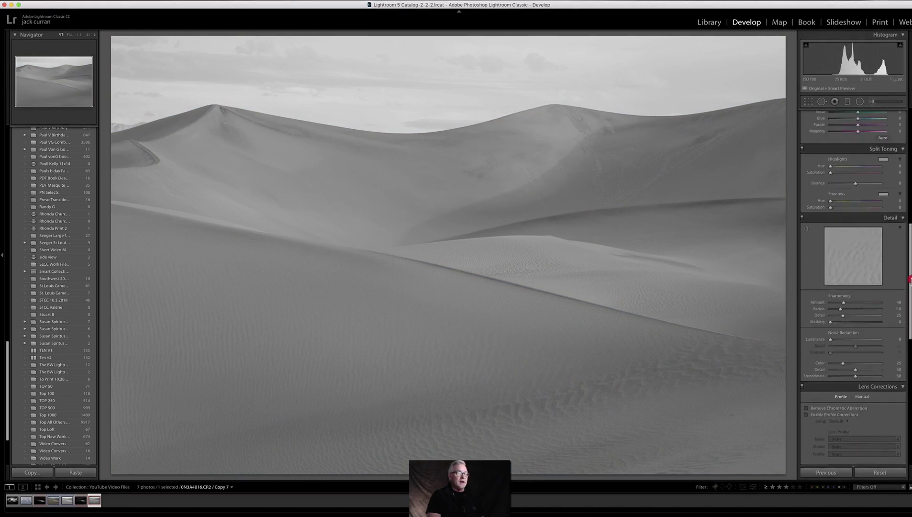
{"action": "mouse_move", "coordinate": [859, 164]}
{"action": "left_mouse_down"}
{"action": "mouse_move", "coordinate": [847, 165]}
{"action": "mouse_move", "coordinate": [885, 163]}
{"action": "mouse_move", "coordinate": [834, 168]}
{"action": "mouse_move", "coordinate": [857, 167]}
{"action": "left_mouse_up"}
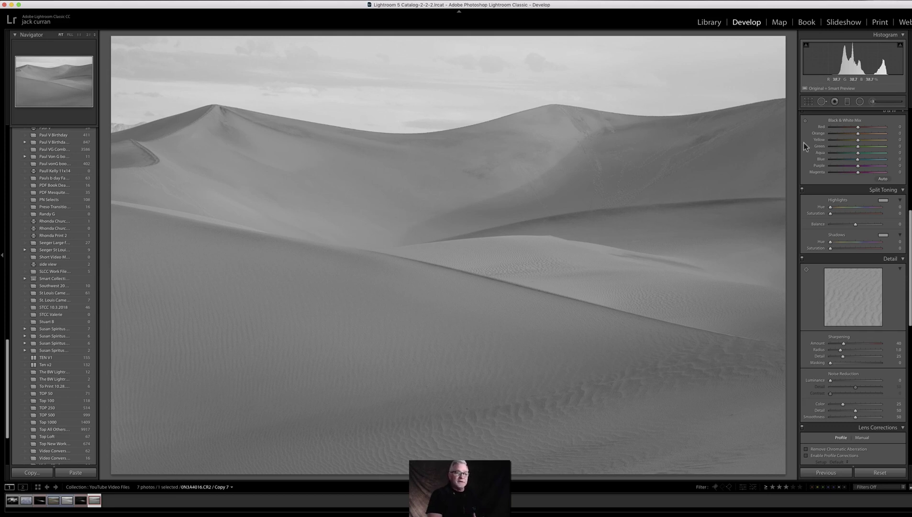
{"action": "left_click_drag", "start_coordinate": [858, 139], "coordinate": [818, 144]}
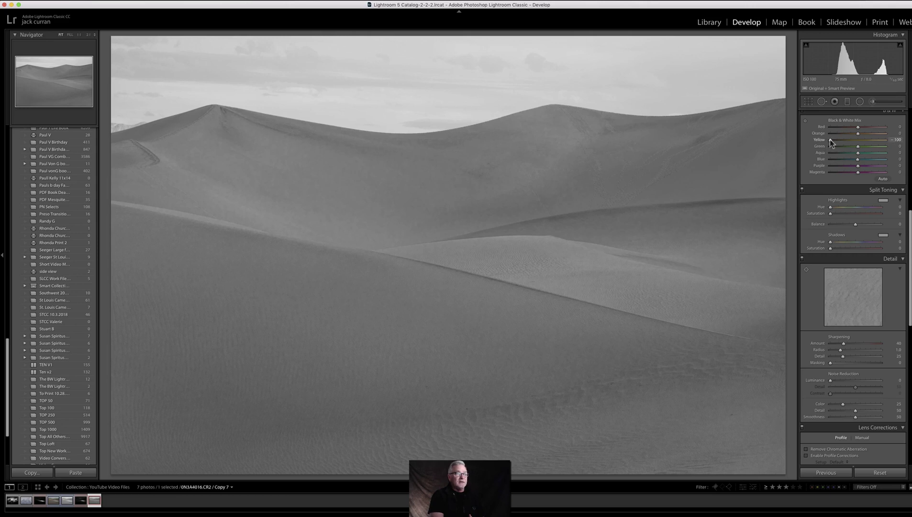
{"action": "left_click_drag", "start_coordinate": [829, 139], "coordinate": [857, 146]}
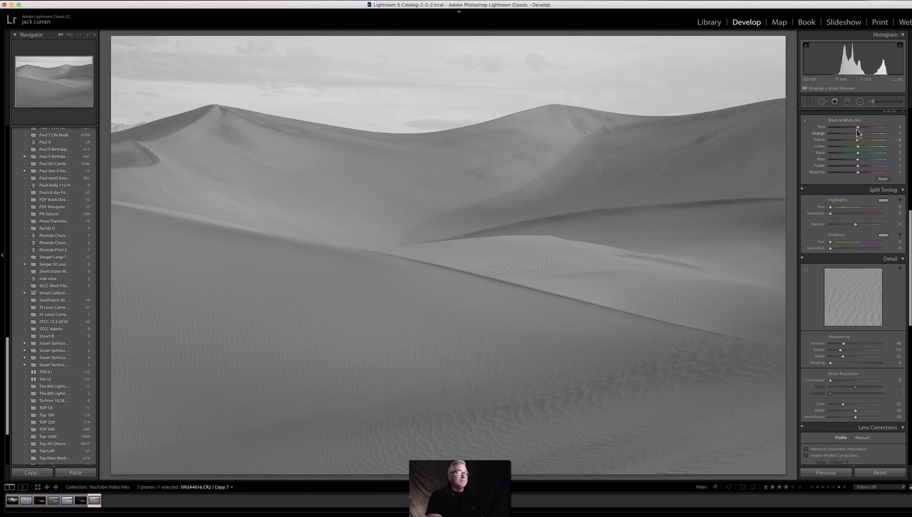
{"action": "left_click_drag", "start_coordinate": [856, 127], "coordinate": [820, 132]}
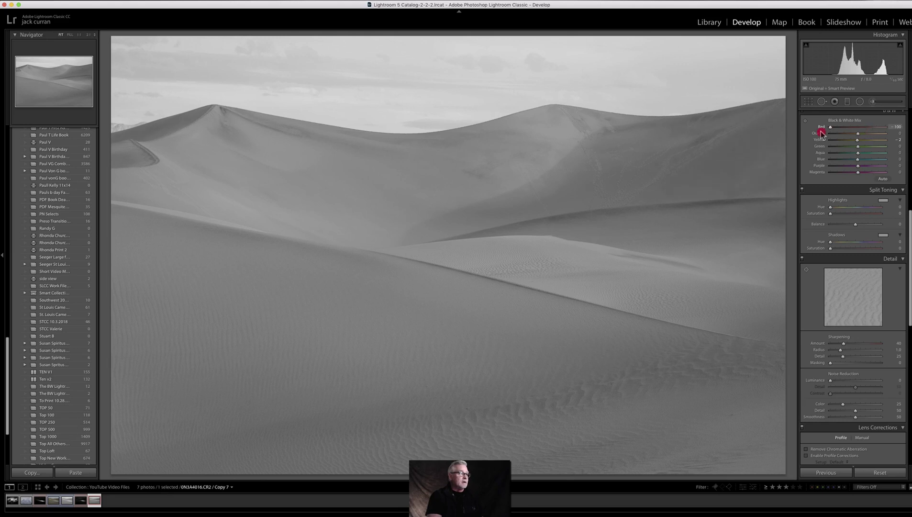
{"action": "left_click", "coordinate": [858, 128]}
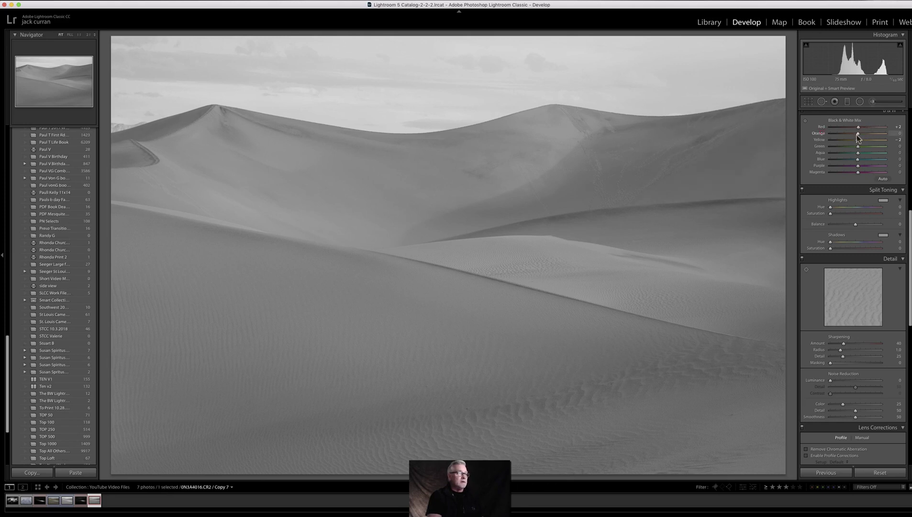
{"action": "mouse_move", "coordinate": [858, 134]}
{"action": "left_mouse_down"}
{"action": "mouse_move", "coordinate": [898, 139]}
{"action": "mouse_move", "coordinate": [858, 138]}
{"action": "left_mouse_up"}
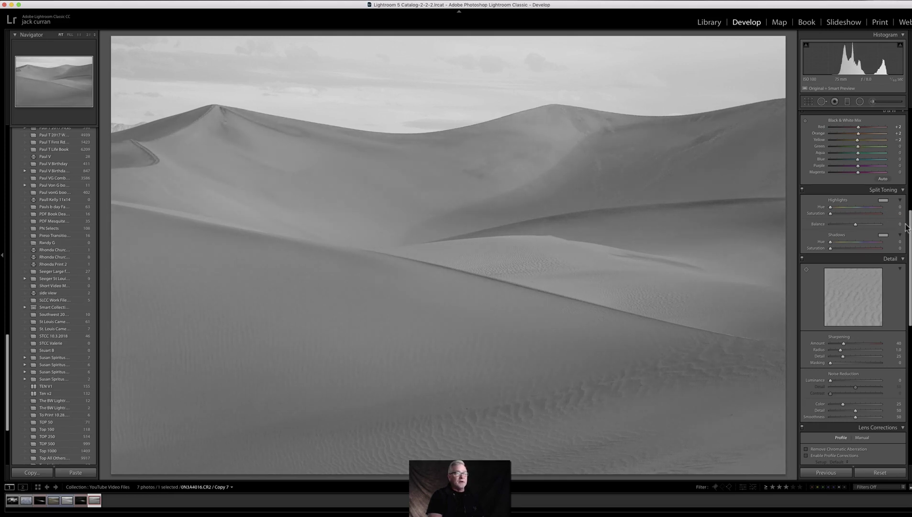
Step: Try the photo's overall Exposure at −2.80 and +0.50, settling on −0.10
{"action": "scroll", "coordinate": [910, 230], "scroll_direction": "up", "scroll_amount": 10}
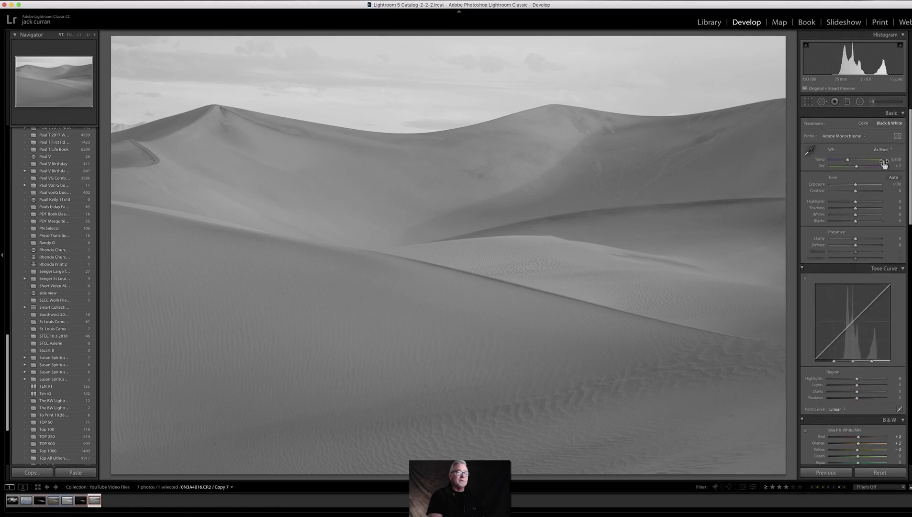
{"action": "left_click_drag", "start_coordinate": [853, 184], "coordinate": [841, 188]}
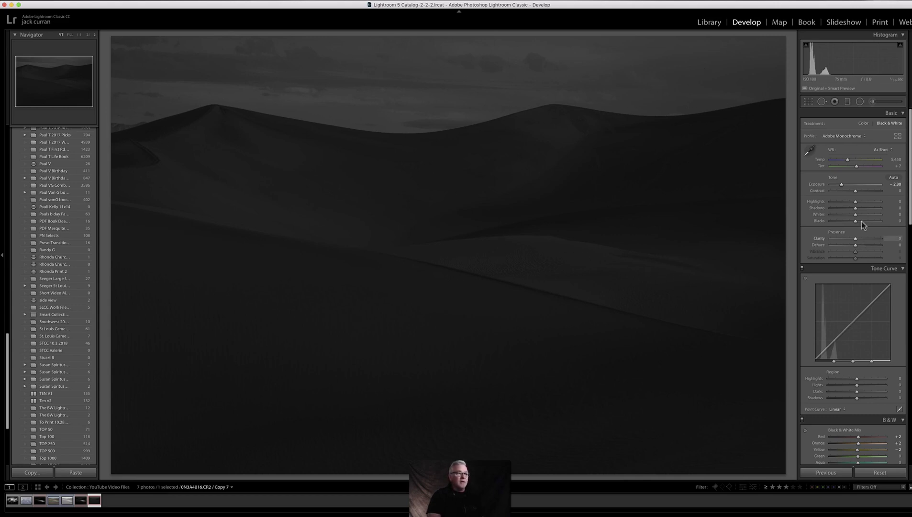
{"action": "left_click_drag", "start_coordinate": [841, 185], "coordinate": [858, 187]}
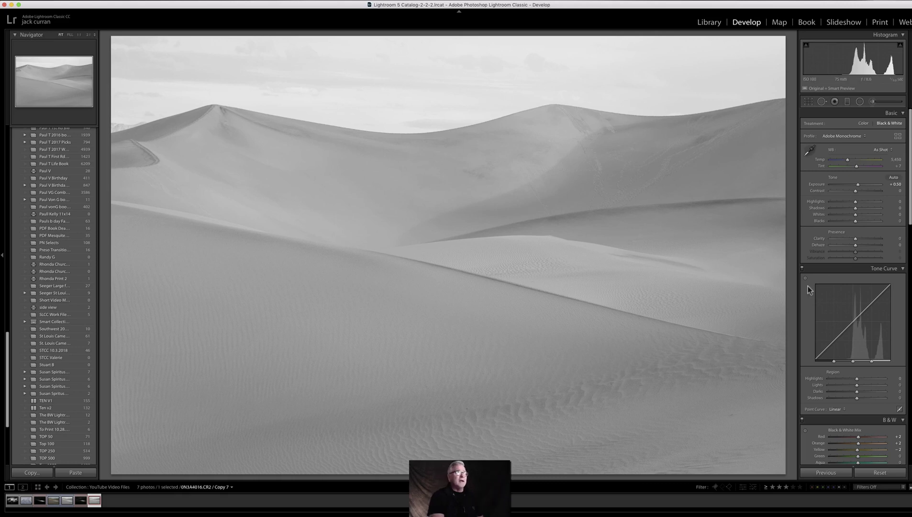
{"action": "left_click_drag", "start_coordinate": [858, 185], "coordinate": [856, 186]}
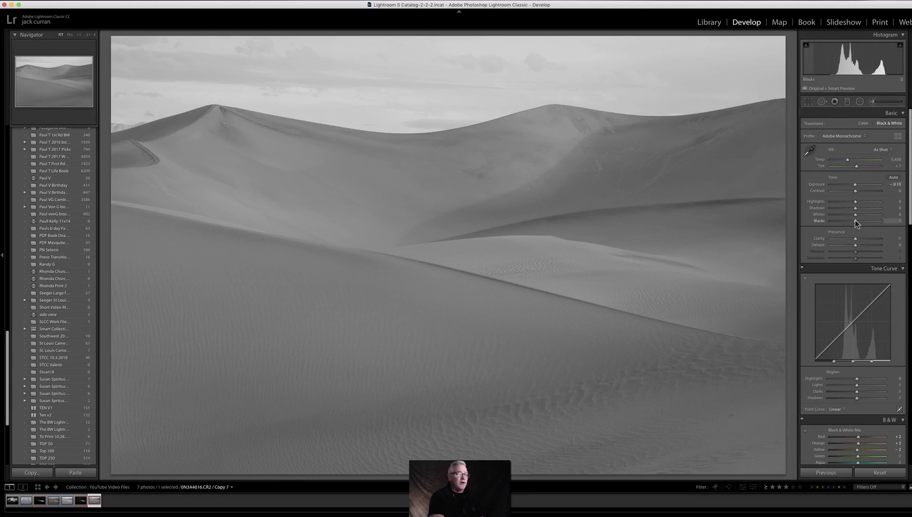
Step: Try Blacks at −92 and Exposure at −2.95, returning Blacks to +1 and Exposure to −0.15
{"action": "left_click_drag", "start_coordinate": [855, 220], "coordinate": [832, 225]}
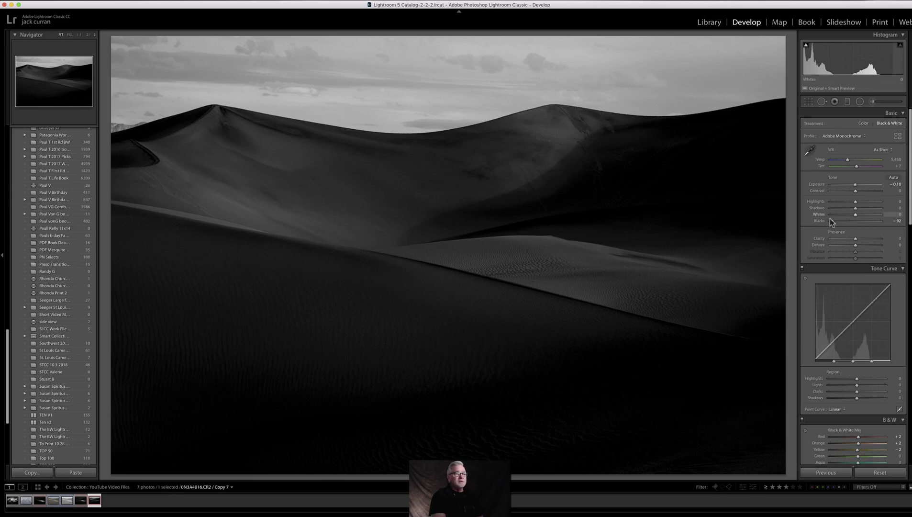
{"action": "left_click_drag", "start_coordinate": [832, 221], "coordinate": [855, 220]}
{"action": "left_click_drag", "start_coordinate": [855, 184], "coordinate": [840, 188]}
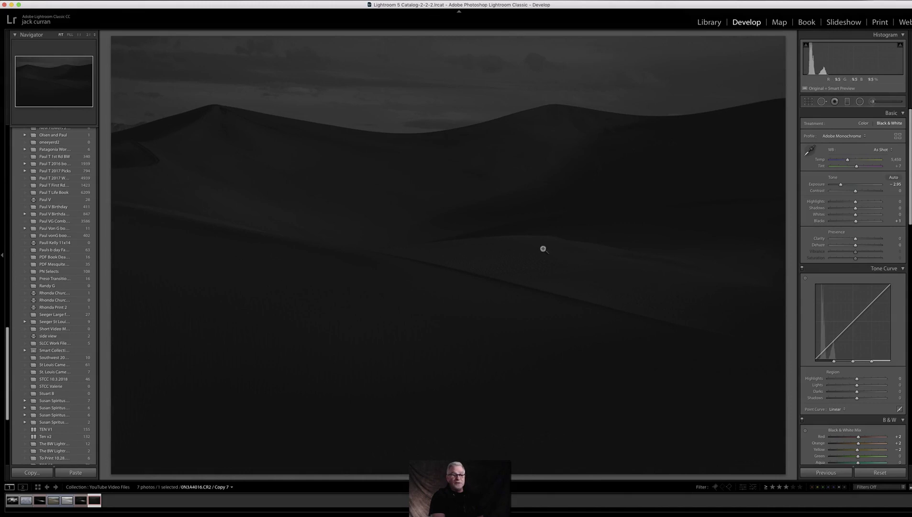
{"action": "left_click_drag", "start_coordinate": [840, 185], "coordinate": [854, 185]}
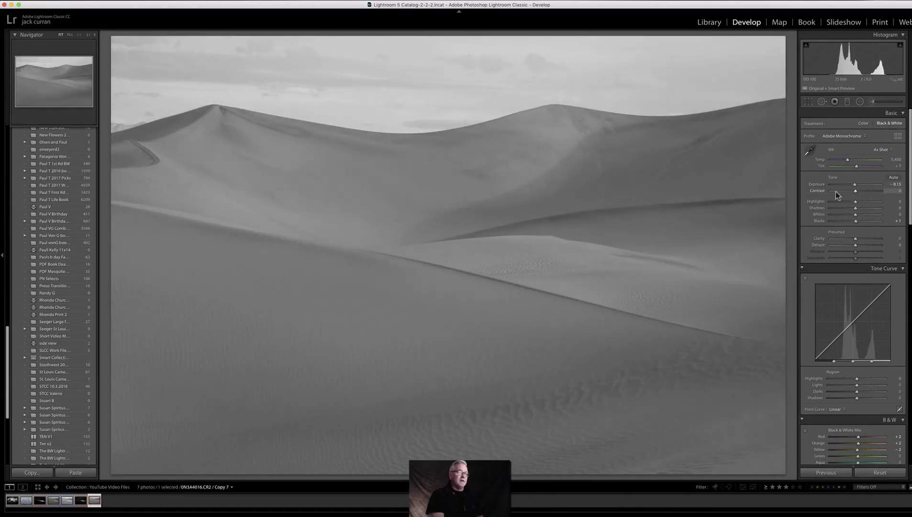
Step: Set the photo's Clarity to −4 and the tone curve's Lights to +2
{"action": "mouse_move", "coordinate": [855, 238]}
{"action": "left_mouse_down"}
{"action": "mouse_move", "coordinate": [877, 239]}
{"action": "mouse_move", "coordinate": [854, 239]}
{"action": "left_mouse_up"}
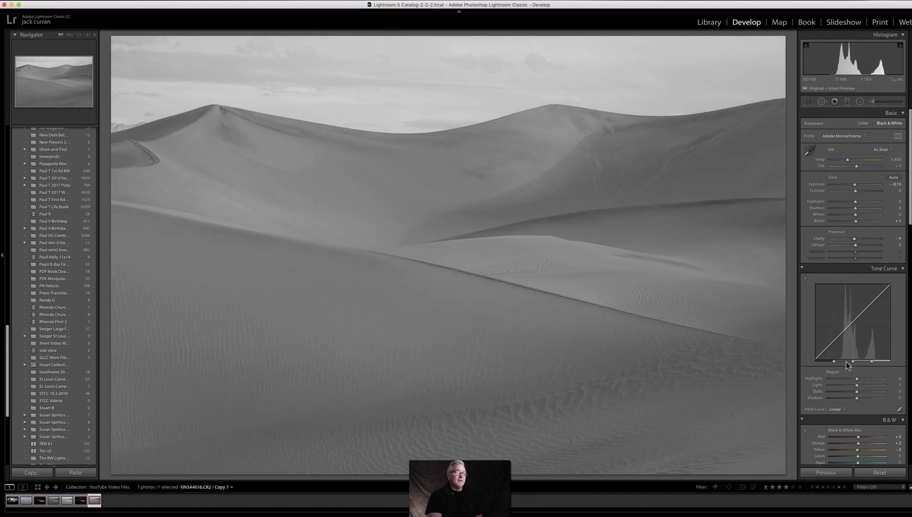
{"action": "mouse_move", "coordinate": [856, 385]}
{"action": "left_mouse_down"}
{"action": "mouse_move", "coordinate": [867, 386]}
{"action": "mouse_move", "coordinate": [856, 385]}
{"action": "left_mouse_up"}
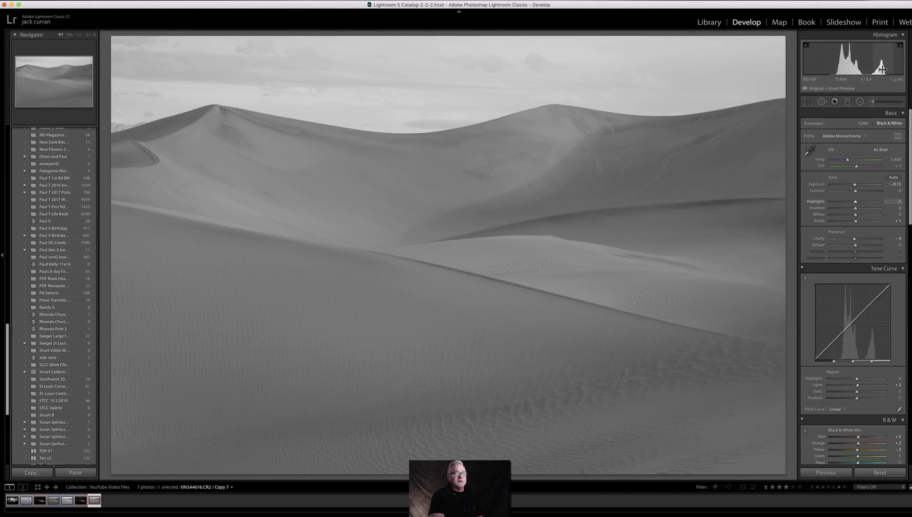
Step: Try adjusting Highlights to −4 and shifting Exposure directly in the histogram, and reset both values to 0
{"action": "mouse_move", "coordinate": [878, 60]}
{"action": "left_mouse_down"}
{"action": "mouse_move", "coordinate": [886, 59]}
{"action": "mouse_move", "coordinate": [873, 60]}
{"action": "left_mouse_up"}
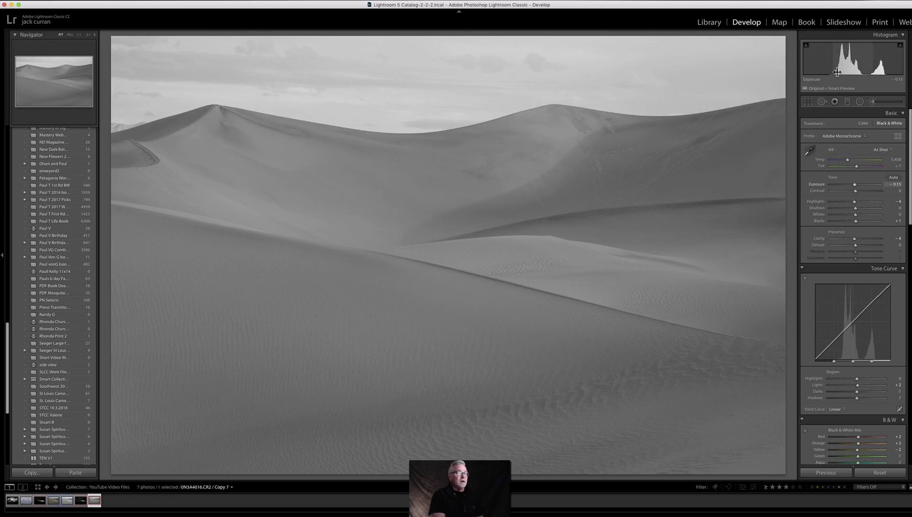
{"action": "mouse_move", "coordinate": [847, 57]}
{"action": "left_mouse_down"}
{"action": "mouse_move", "coordinate": [828, 58]}
{"action": "mouse_move", "coordinate": [847, 58]}
{"action": "left_mouse_up"}
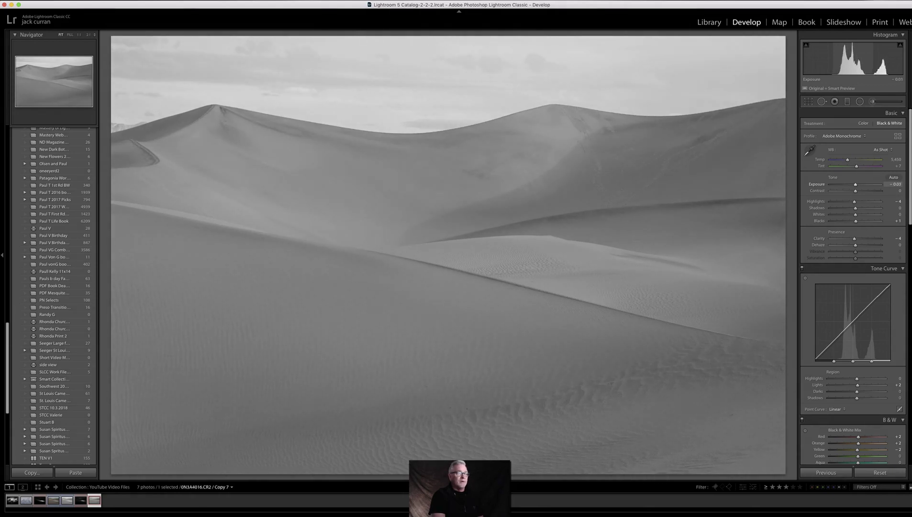
{"action": "left_click", "coordinate": [897, 184]}
{"action": "type", "text": "0"}
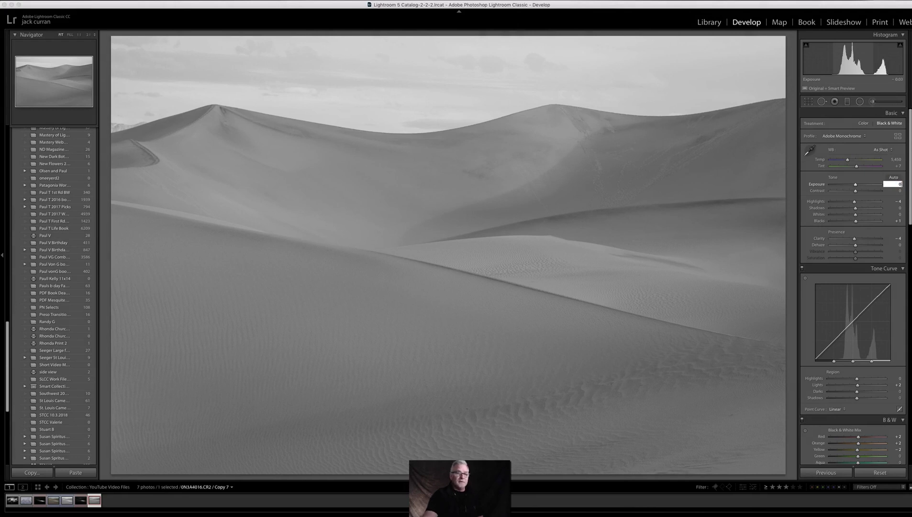
{"action": "left_click", "coordinate": [895, 201]}
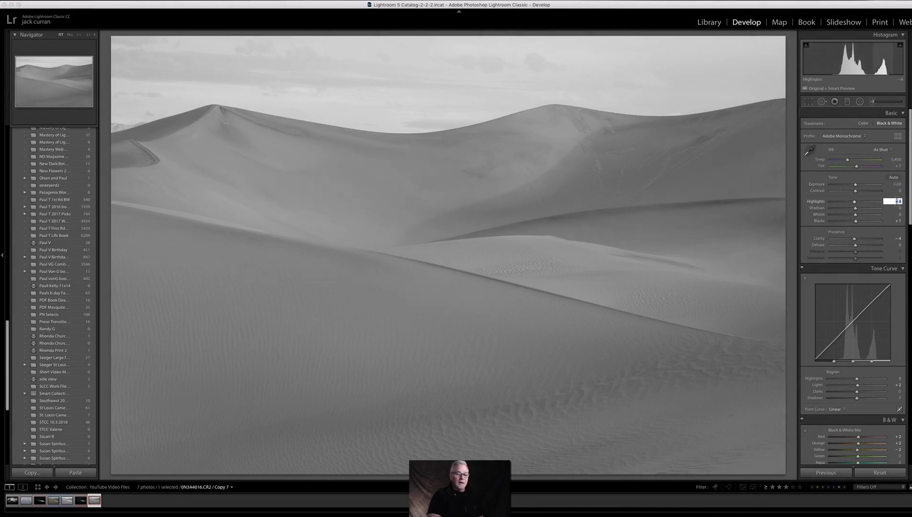
{"action": "type", "text": "0"}
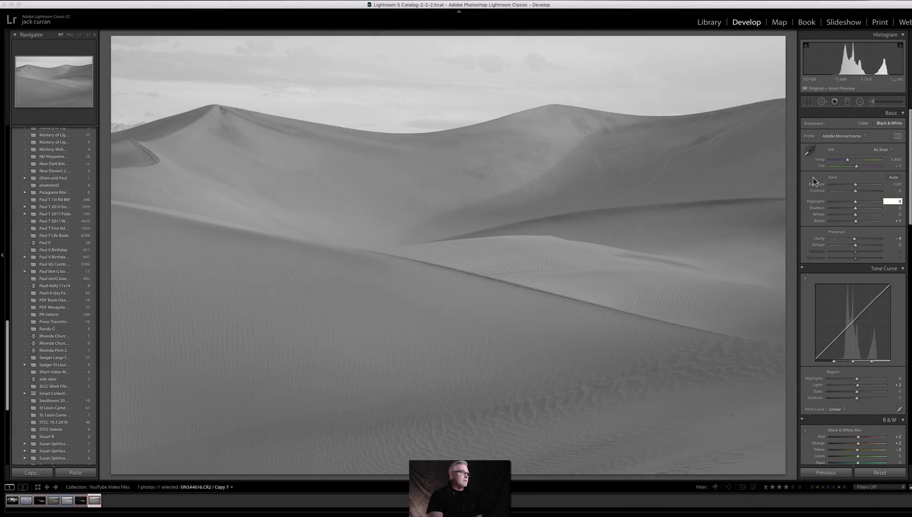
Step: Draw a wide radial filter over the pale central-right dune, clear its effect settings, and move and tilt it along the dune's slope
{"action": "left_click", "coordinate": [860, 102]}
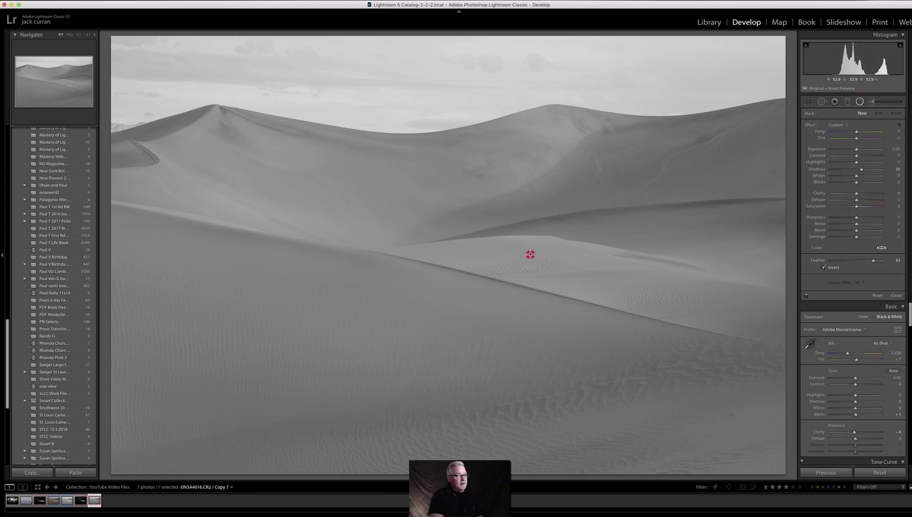
{"action": "left_click_drag", "start_coordinate": [530, 254], "coordinate": [719, 305]}
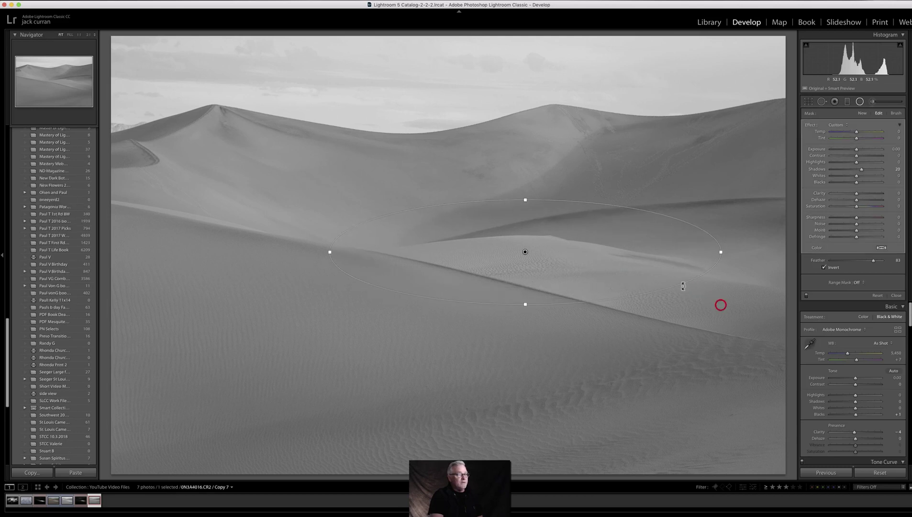
{"action": "double_click", "coordinate": [808, 129]}
{"action": "left_click_drag", "start_coordinate": [525, 252], "coordinate": [576, 265]}
{"action": "left_click_drag", "start_coordinate": [417, 227], "coordinate": [452, 211]}
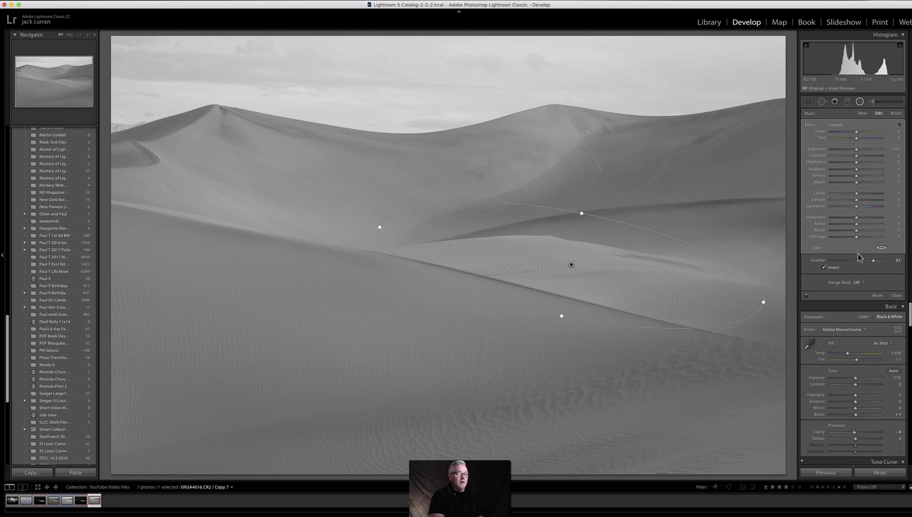
Step: Turn off the radial filter's Invert option and lower its Exposure to about −2.99 to darken everything outside the ellipse
{"action": "left_click", "coordinate": [823, 268]}
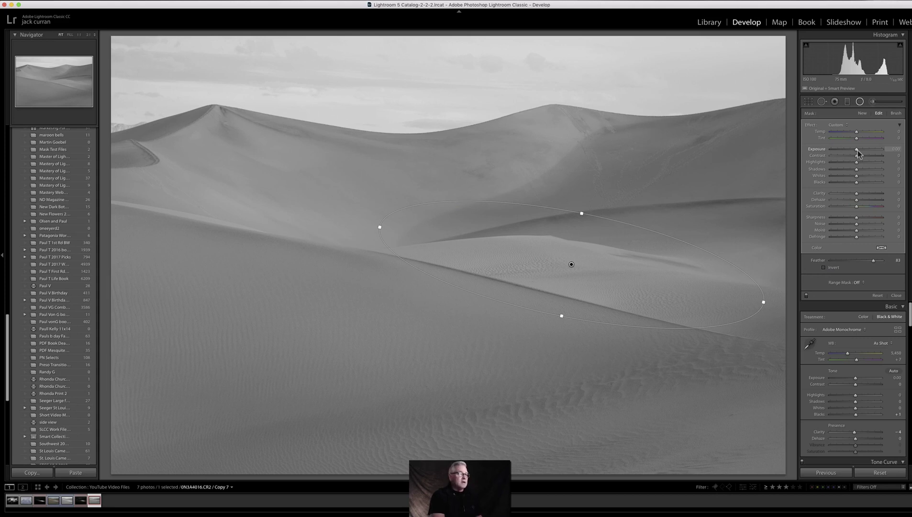
{"action": "left_click_drag", "start_coordinate": [856, 152], "coordinate": [849, 152]}
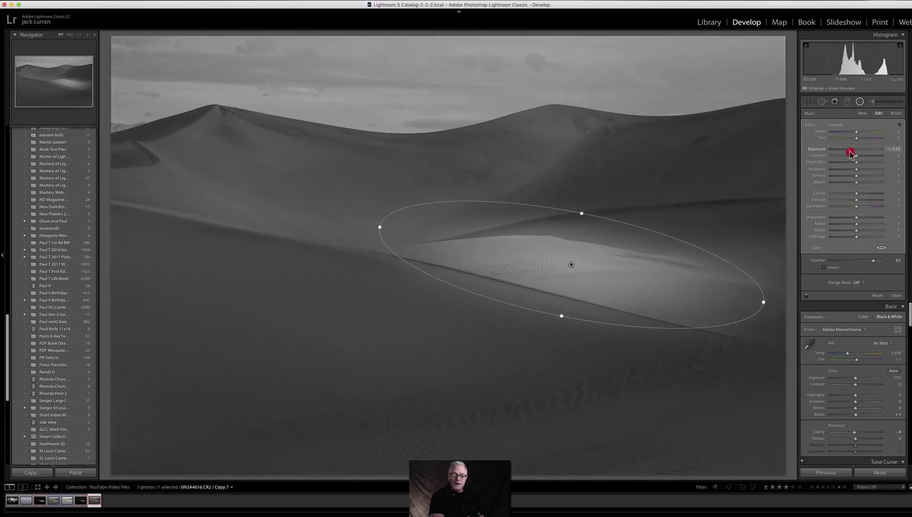
{"action": "left_click_drag", "start_coordinate": [848, 152], "coordinate": [840, 155]}
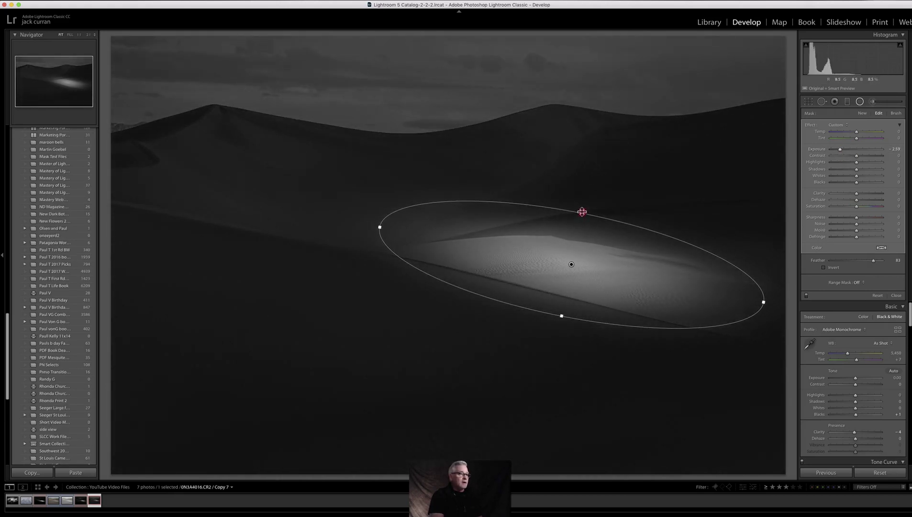
Step: Make the dune's radial filter ellipse slightly taller and raise its Feather to about 95
{"action": "left_click_drag", "start_coordinate": [581, 211], "coordinate": [581, 210]}
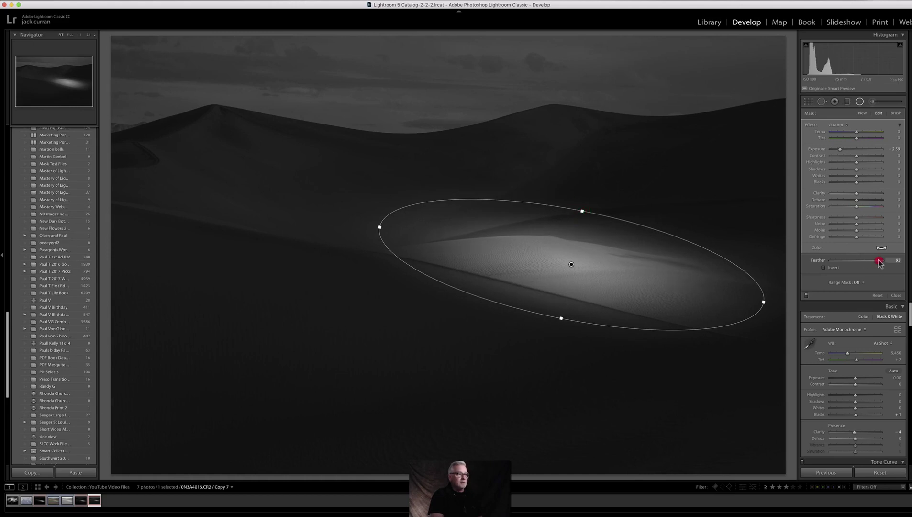
{"action": "left_click_drag", "start_coordinate": [878, 262], "coordinate": [879, 262]}
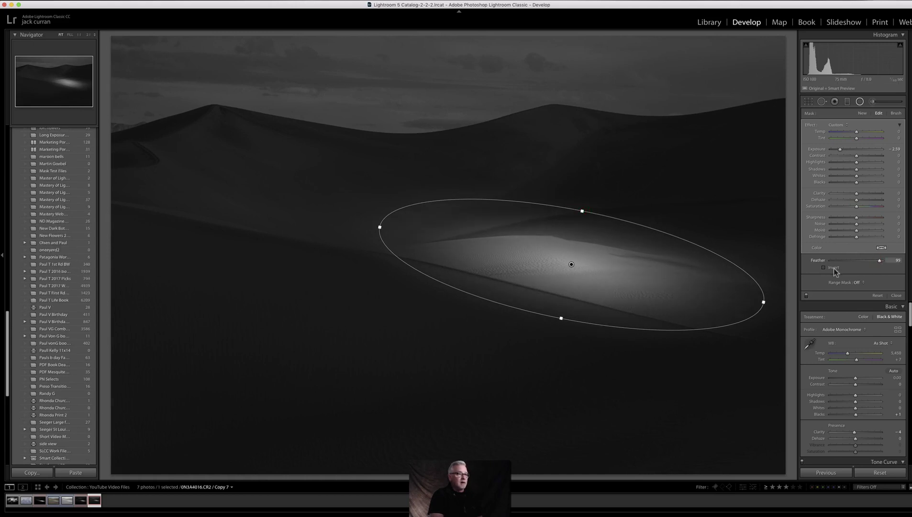
{"action": "left_click", "coordinate": [583, 209]}
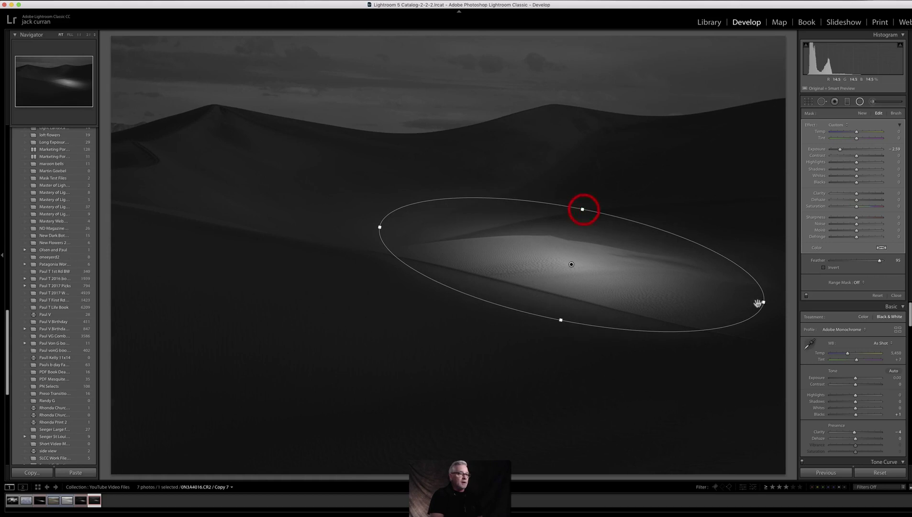
Step: Shift the ellipse down the dune's slope and stretch it lengthwise past the photo's right edge, fine-tuning its height
{"action": "left_click_drag", "start_coordinate": [575, 264], "coordinate": [594, 267]}
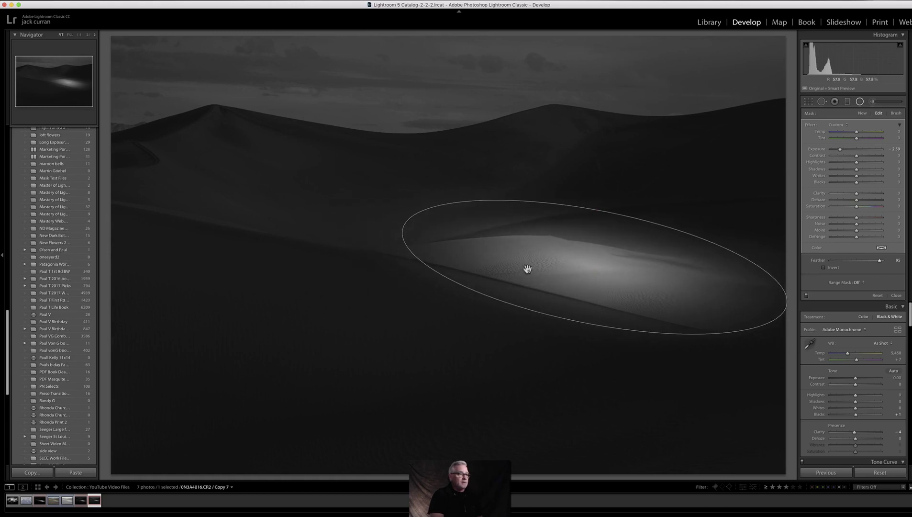
{"action": "left_click_drag", "start_coordinate": [401, 228], "coordinate": [360, 221]}
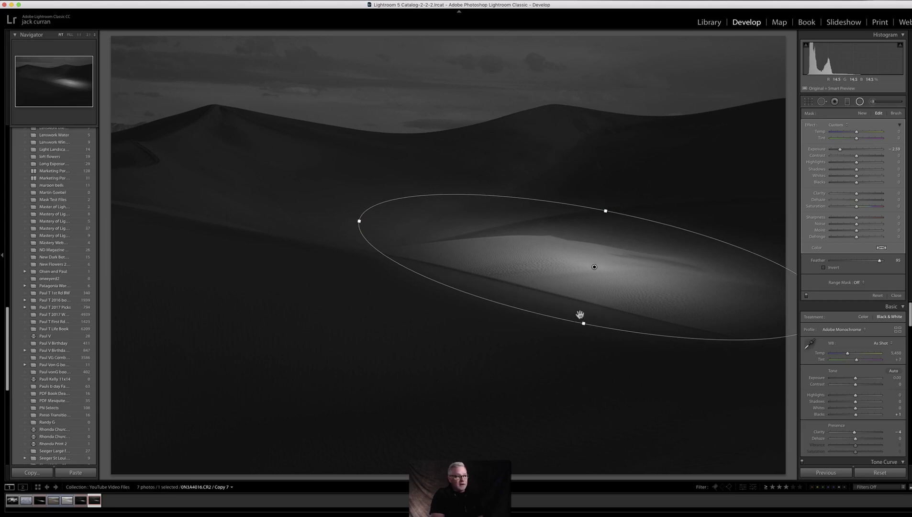
{"action": "left_click_drag", "start_coordinate": [583, 322], "coordinate": [585, 302]}
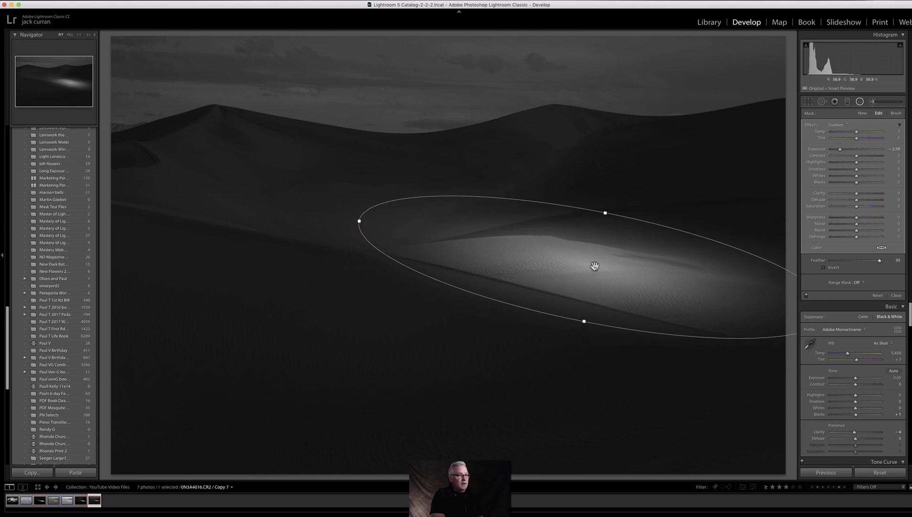
{"action": "left_click_drag", "start_coordinate": [593, 264], "coordinate": [602, 271]}
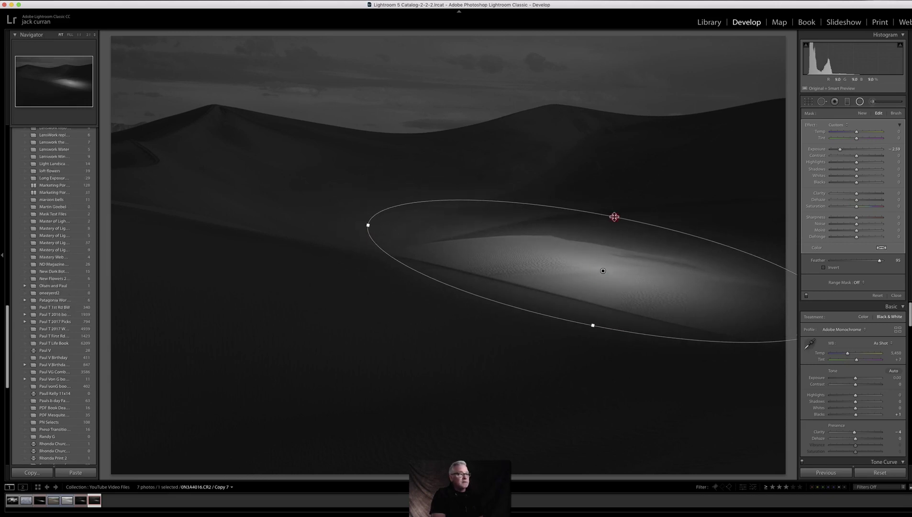
{"action": "left_click_drag", "start_coordinate": [614, 217], "coordinate": [614, 218]}
{"action": "left_click_drag", "start_coordinate": [364, 223], "coordinate": [375, 227]}
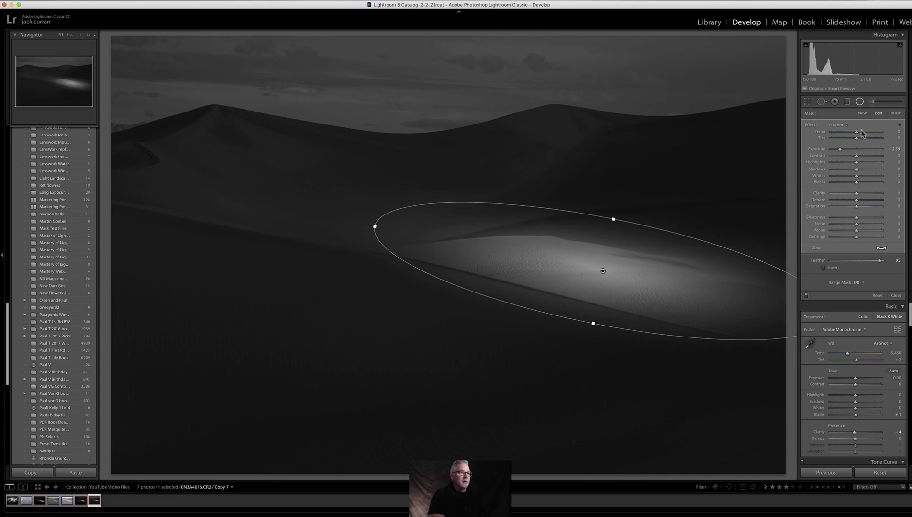
Step: Draw a second radial filter over the bright dune, tilt it along the slope and center it beside the first filter's pin
{"action": "left_click", "coordinate": [847, 103]}
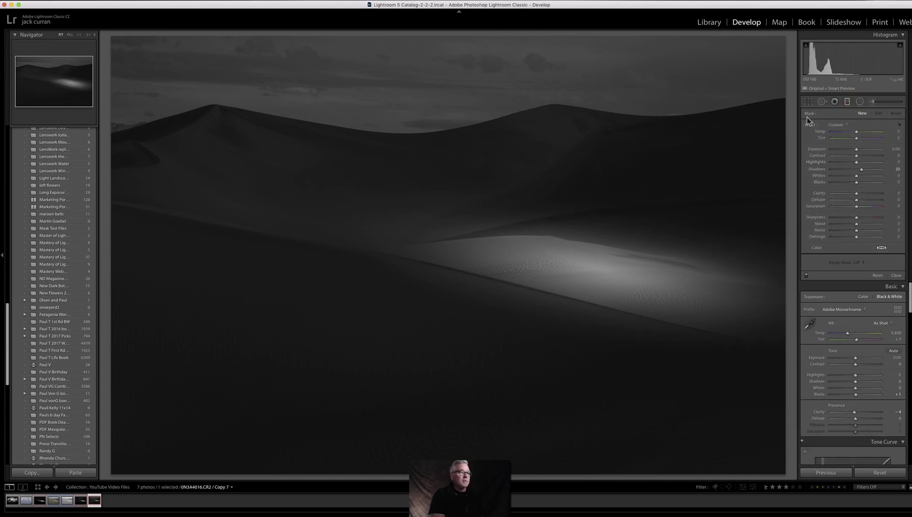
{"action": "left_click", "coordinate": [860, 101]}
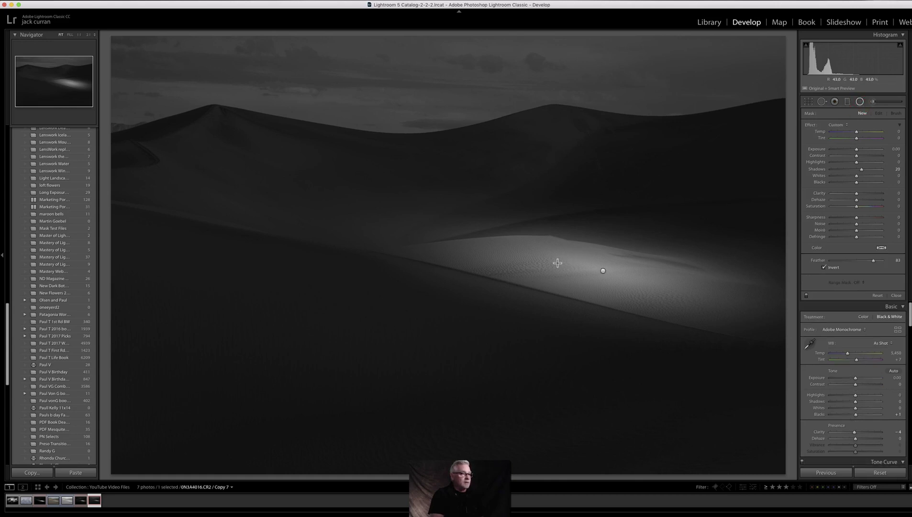
{"action": "left_click_drag", "start_coordinate": [557, 263], "coordinate": [738, 312]}
{"action": "left_click_drag", "start_coordinate": [675, 216], "coordinate": [703, 242]}
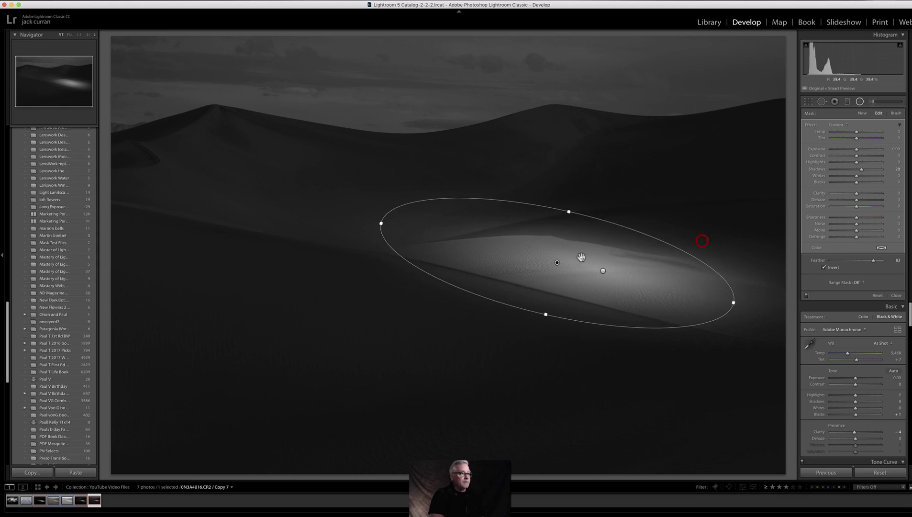
{"action": "left_click_drag", "start_coordinate": [558, 263], "coordinate": [592, 268]}
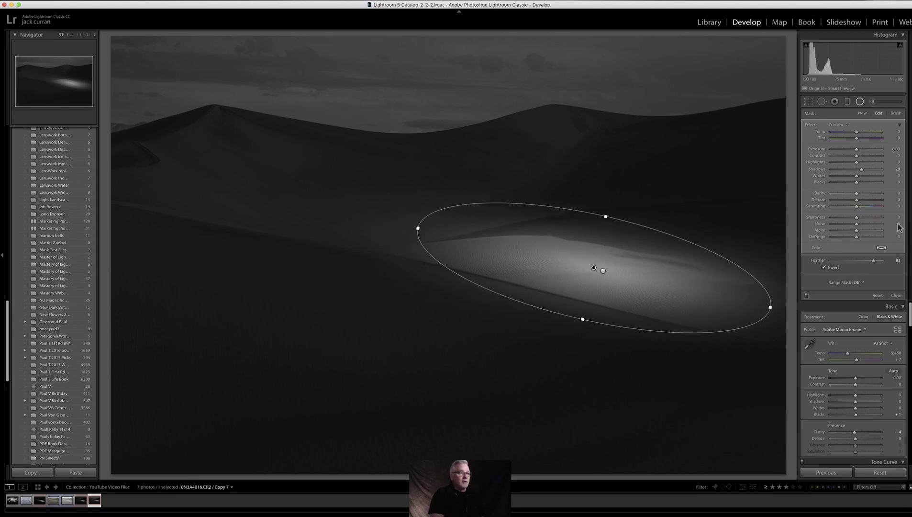
Step: Clear the second radial filter's effect settings and set its Clarity to 22 and Dehaze to 12
{"action": "mouse_move", "coordinate": [857, 195]}
{"action": "left_mouse_down"}
{"action": "mouse_move", "coordinate": [869, 195]}
{"action": "mouse_move", "coordinate": [857, 172]}
{"action": "left_mouse_up"}
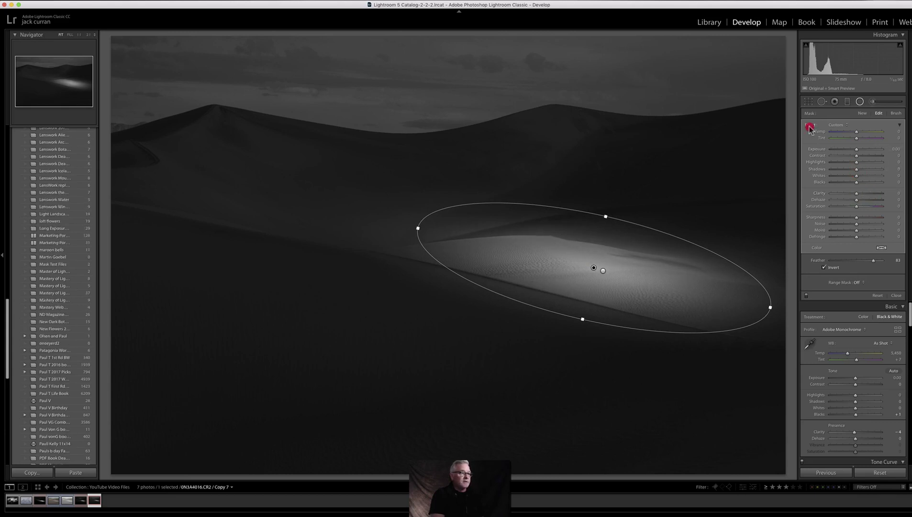
{"action": "left_click_drag", "start_coordinate": [861, 194], "coordinate": [863, 194]}
{"action": "left_click", "coordinate": [858, 202]}
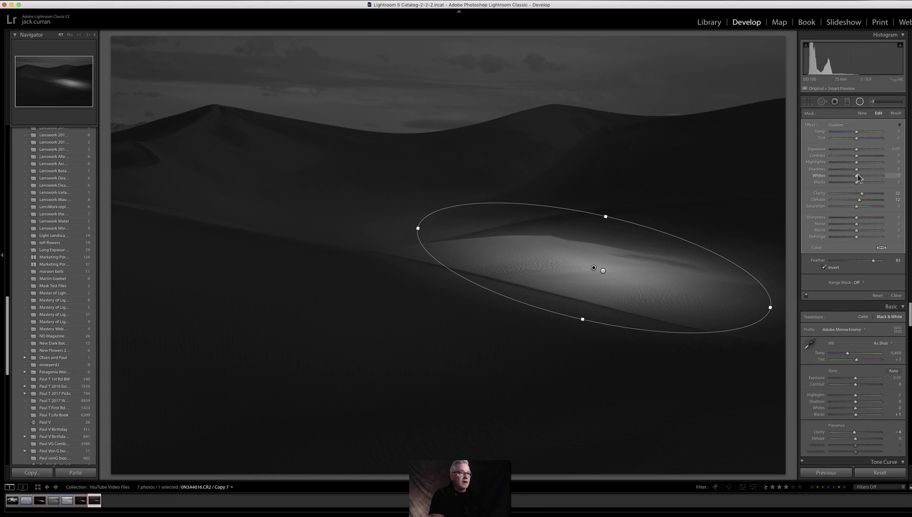
Step: Set the second filter's Contrast to 2, Highlights to 44, Whites to 9 and Exposure to 0.59, and lengthen its ellipse along the dune
{"action": "left_click_drag", "start_coordinate": [856, 155], "coordinate": [862, 161]}
{"action": "left_click_drag", "start_coordinate": [417, 228], "coordinate": [393, 223]}
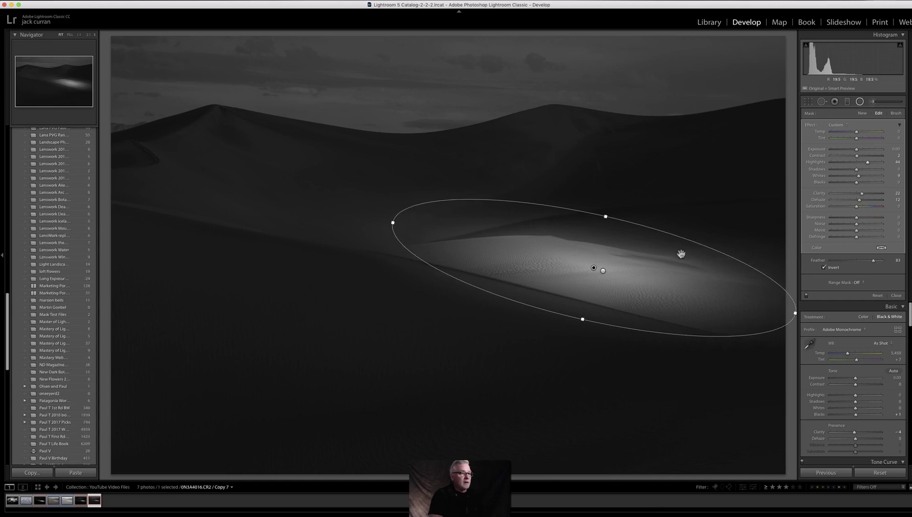
{"action": "left_click_drag", "start_coordinate": [856, 148], "coordinate": [857, 151]}
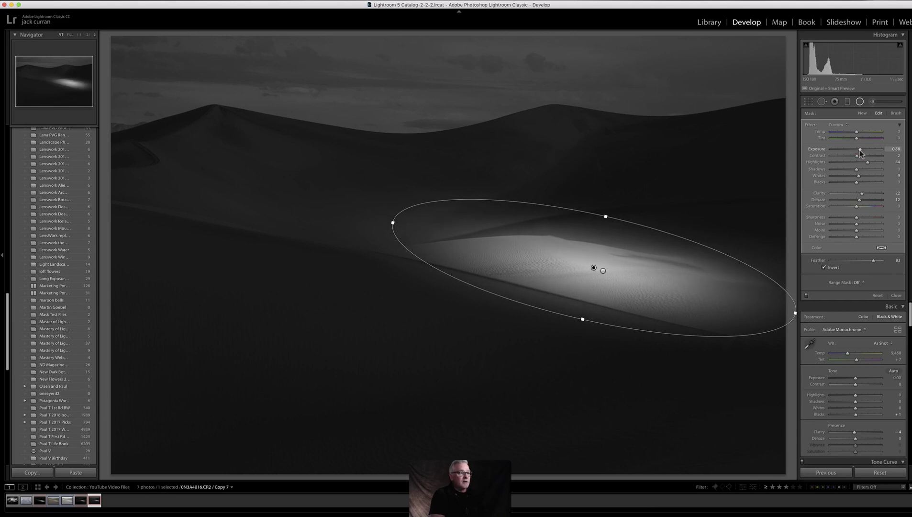
Step: Add a small radial filter over the brightest sand with Highlights −17, Whites −3, Clarity 23 and Exposure −0.07
{"action": "left_click", "coordinate": [861, 114]}
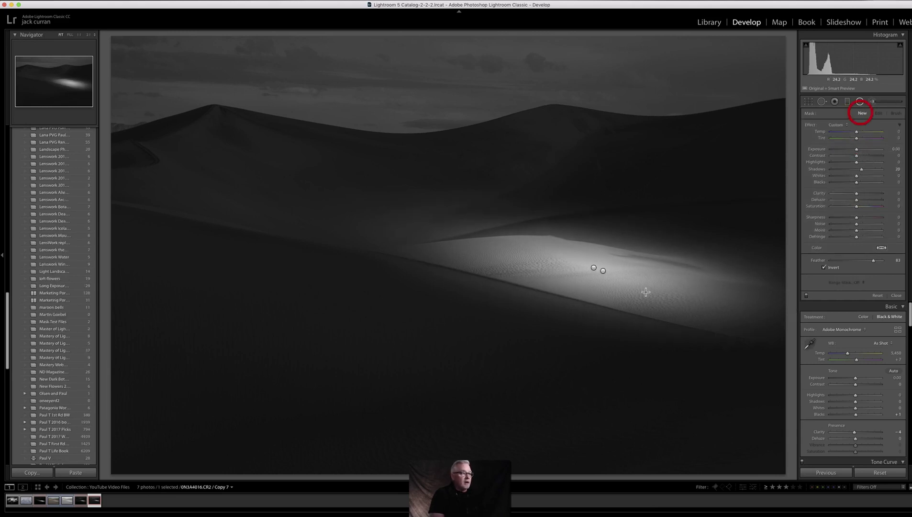
{"action": "left_click_drag", "start_coordinate": [608, 278], "coordinate": [641, 291]}
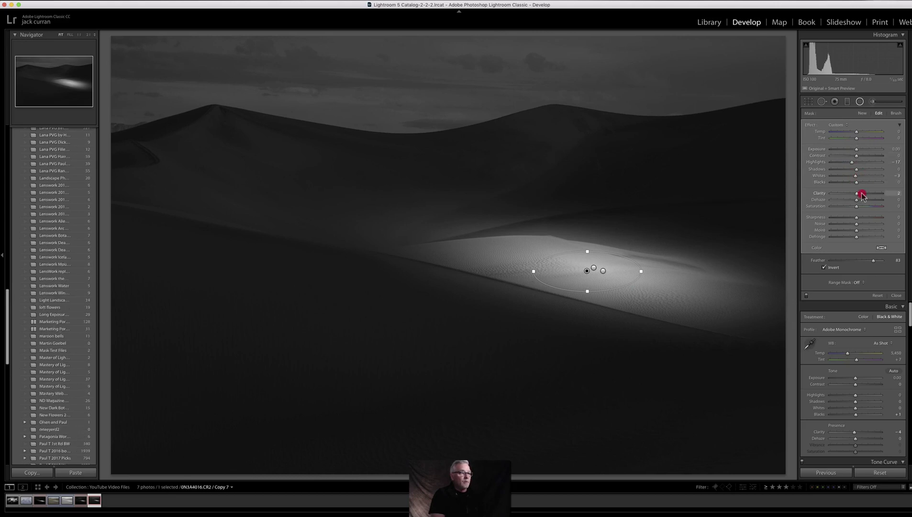
{"action": "left_click_drag", "start_coordinate": [862, 194], "coordinate": [860, 194]}
{"action": "left_click", "coordinate": [857, 150]}
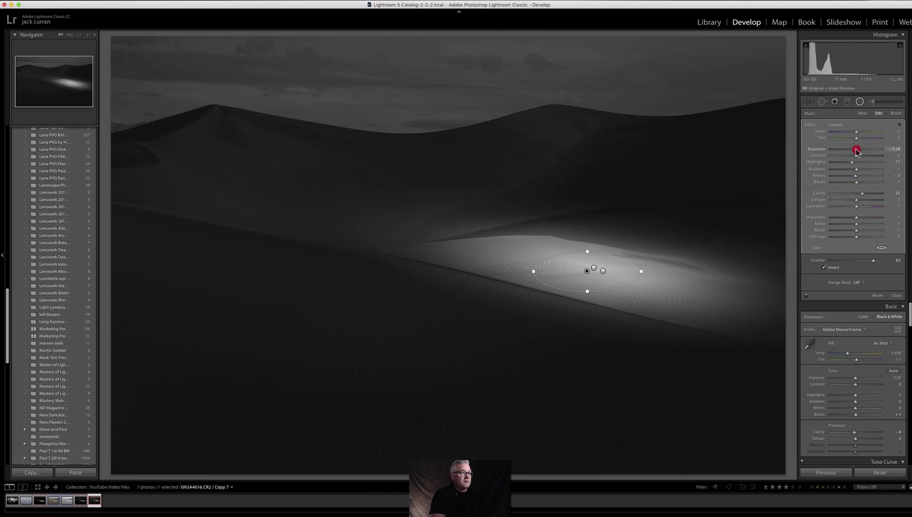
{"action": "left_click_drag", "start_coordinate": [856, 151], "coordinate": [855, 151]}
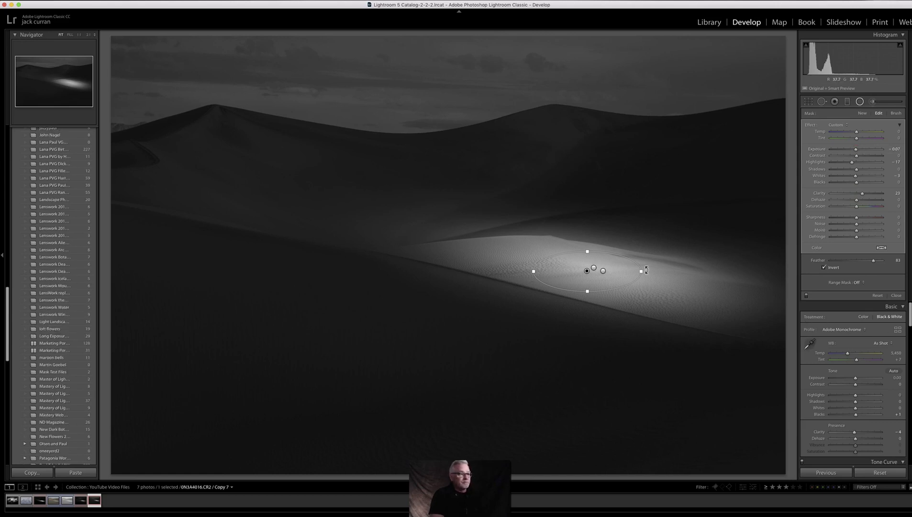
Step: Brush a darkening adjustment along the bright dune's upper edge with Exposure −0.16, Shadows −13 and Blacks −13
{"action": "left_click", "coordinate": [862, 113]}
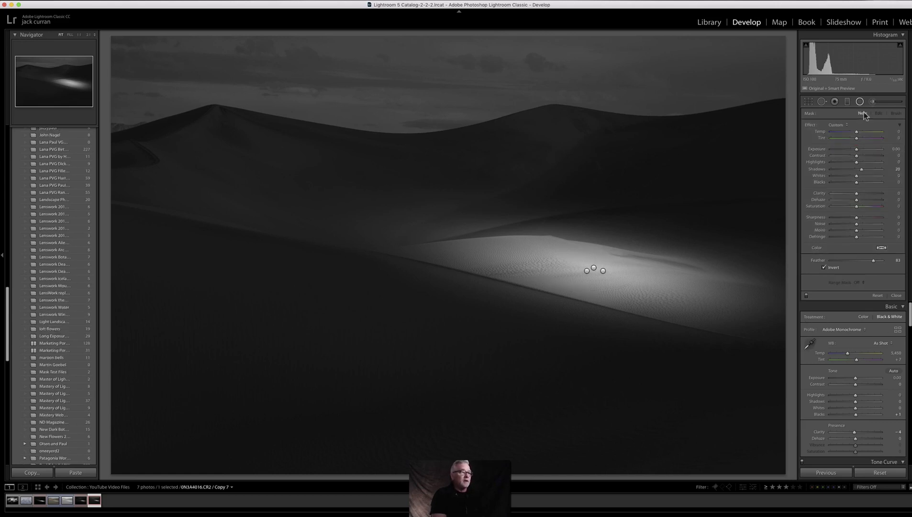
{"action": "left_click", "coordinate": [872, 101]}
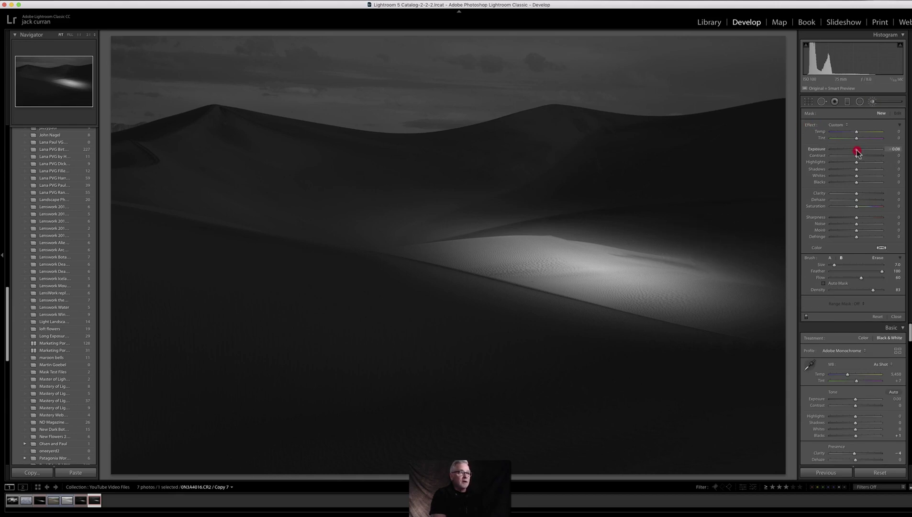
{"action": "mouse_move", "coordinate": [746, 259]}
{"action": "left_mouse_down"}
{"action": "mouse_move", "coordinate": [545, 236]}
{"action": "mouse_move", "coordinate": [780, 272]}
{"action": "mouse_move", "coordinate": [562, 239]}
{"action": "mouse_move", "coordinate": [691, 253]}
{"action": "mouse_move", "coordinate": [742, 271]}
{"action": "mouse_move", "coordinate": [489, 230]}
{"action": "left_mouse_up"}
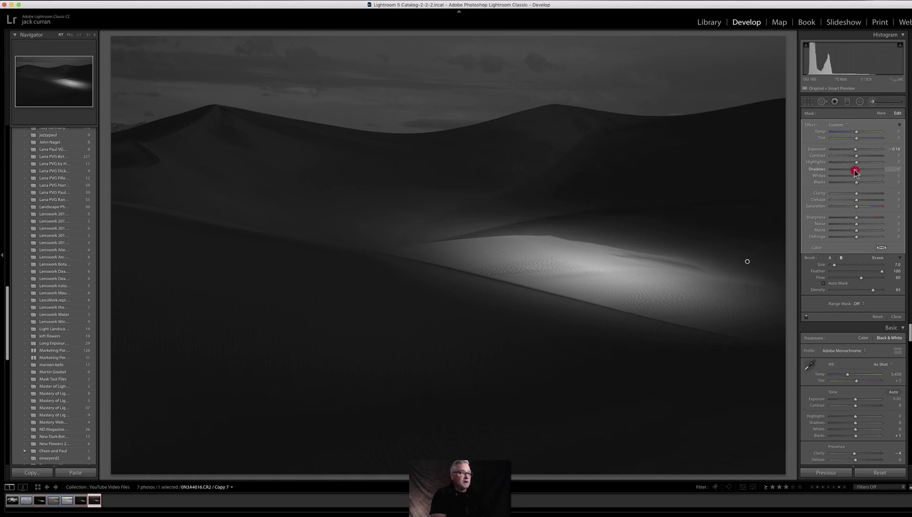
{"action": "mouse_move", "coordinate": [844, 175]}
{"action": "left_mouse_down"}
{"action": "mouse_move", "coordinate": [837, 176]}
{"action": "mouse_move", "coordinate": [886, 179]}
{"action": "mouse_move", "coordinate": [826, 183]}
{"action": "mouse_move", "coordinate": [851, 183]}
{"action": "left_mouse_up"}
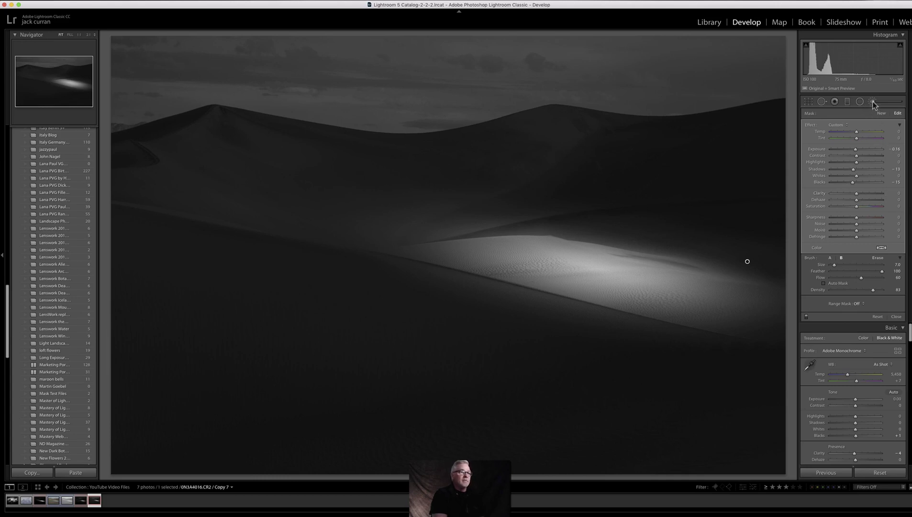
Step: Add a graduated filter across the sky with Exposure −0.97 and move it down to the dune ridgeline
{"action": "left_click", "coordinate": [881, 114]}
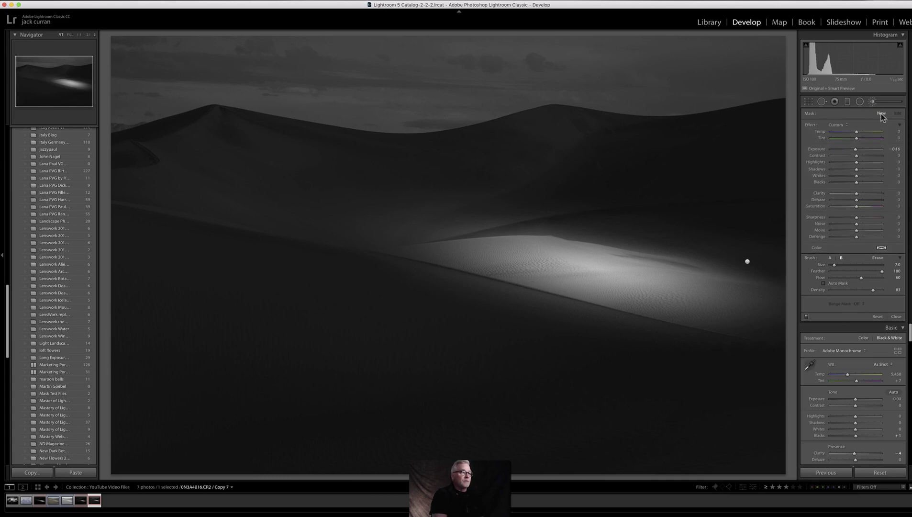
{"action": "left_click", "coordinate": [832, 103]}
{"action": "left_click_drag", "start_coordinate": [412, 73], "coordinate": [413, 120]}
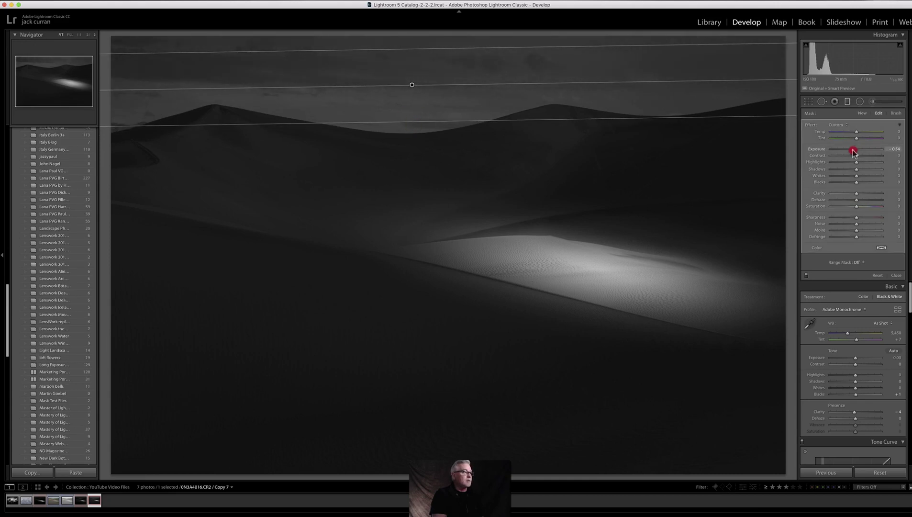
{"action": "left_click_drag", "start_coordinate": [854, 151], "coordinate": [849, 150]}
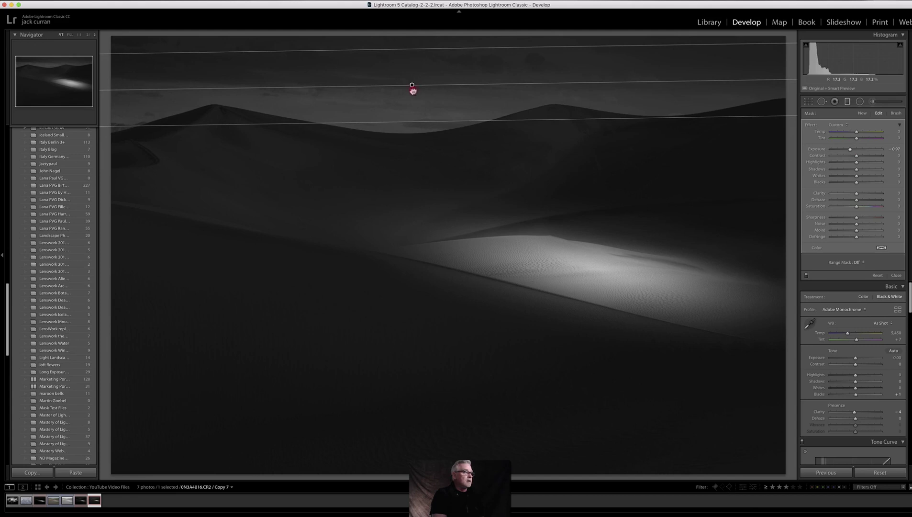
{"action": "left_click_drag", "start_coordinate": [413, 90], "coordinate": [416, 121]}
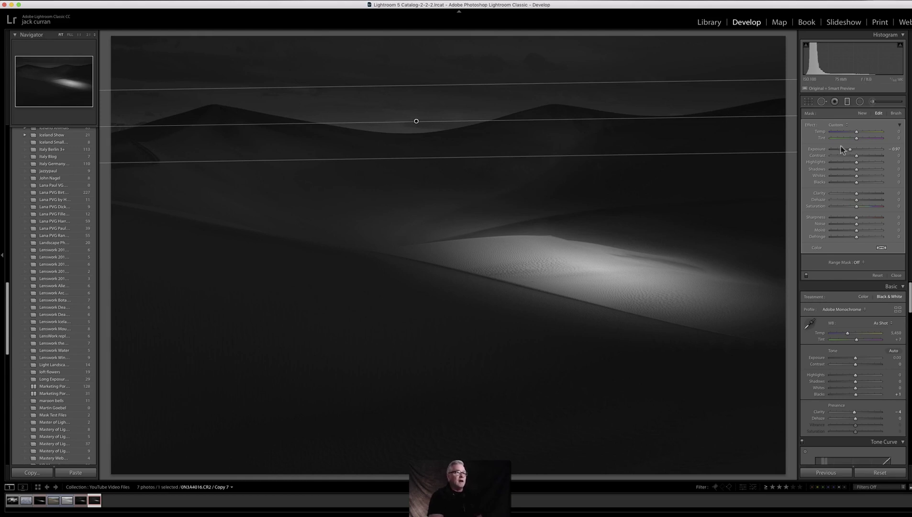
Step: Brush light into the sky just above the dune ridge with Exposure 0.23, Highlights 23, Whites 13, size 9, Flow 52 and Density 86
{"action": "left_click", "coordinate": [873, 101]}
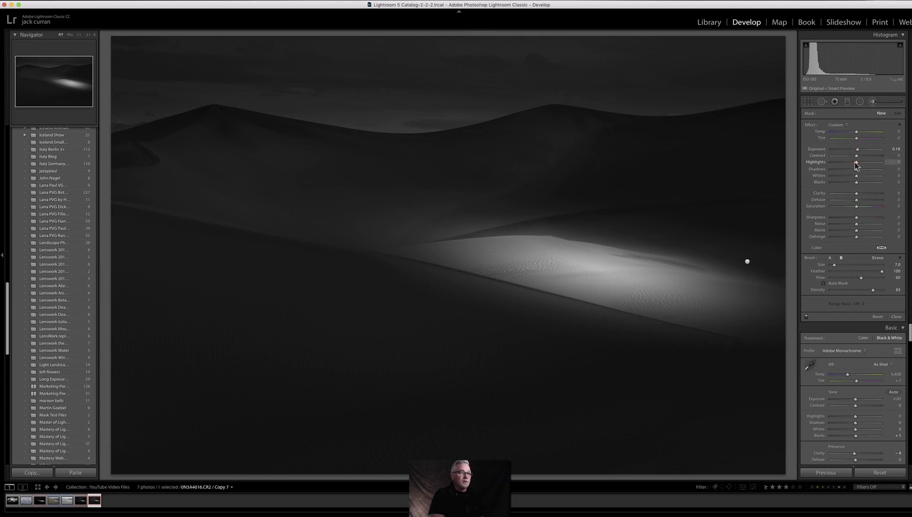
{"action": "left_click_drag", "start_coordinate": [858, 176], "coordinate": [857, 150]}
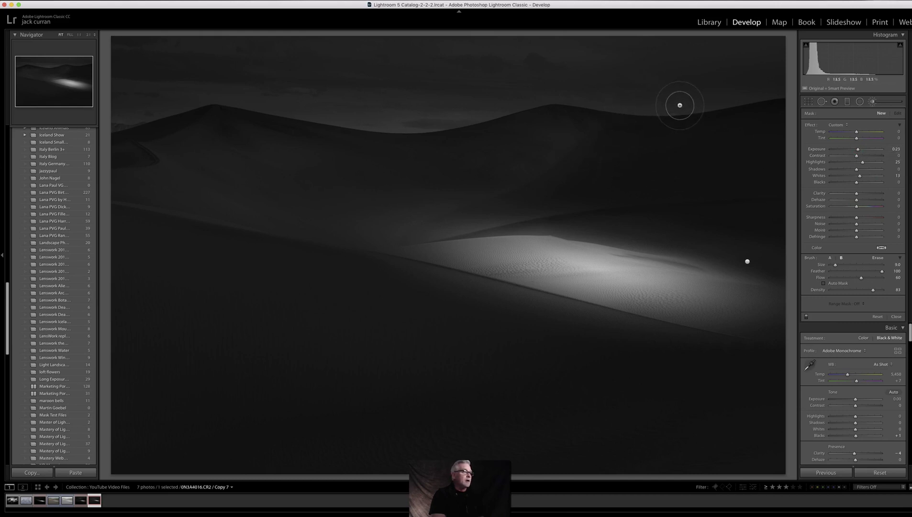
{"action": "left_click_drag", "start_coordinate": [834, 265], "coordinate": [874, 290]}
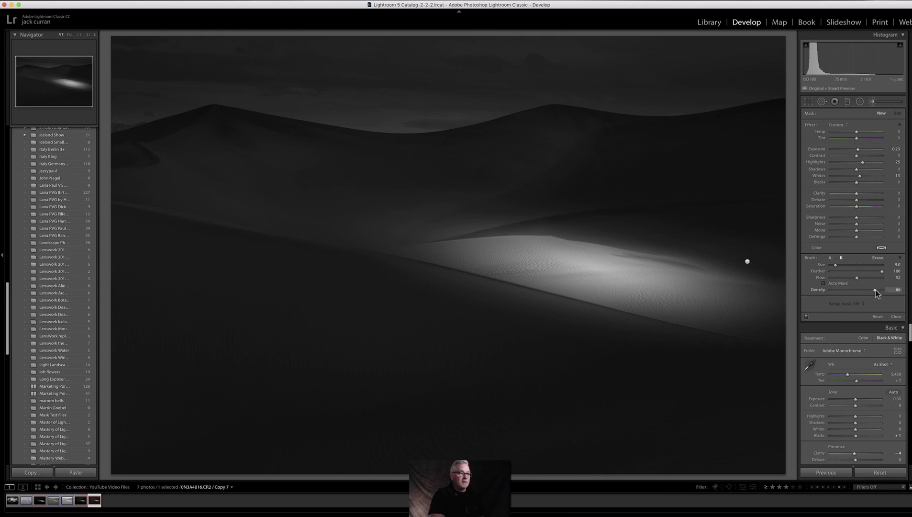
{"action": "mouse_move", "coordinate": [548, 96]}
{"action": "left_mouse_down"}
{"action": "mouse_move", "coordinate": [418, 114]}
{"action": "mouse_move", "coordinate": [324, 109]}
{"action": "mouse_move", "coordinate": [304, 114]}
{"action": "mouse_move", "coordinate": [463, 114]}
{"action": "mouse_move", "coordinate": [494, 105]}
{"action": "mouse_move", "coordinate": [295, 126]}
{"action": "mouse_move", "coordinate": [510, 117]}
{"action": "left_mouse_up"}
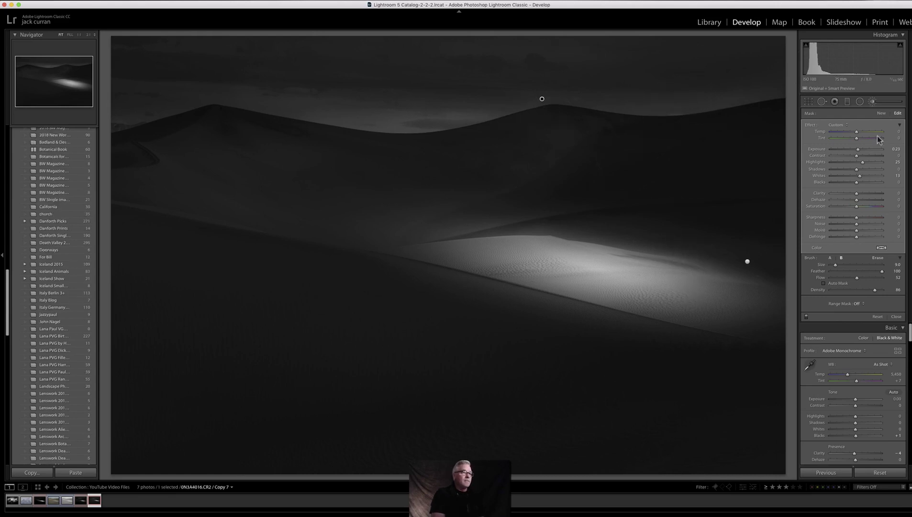
Step: Brush a new darkening adjustment over the dunes behind the bright sand with Exposure −0.39 and Shadows −19, using brush sizes 22 and 19
{"action": "left_click", "coordinate": [882, 113]}
{"action": "scroll", "coordinate": [477, 208], "scroll_direction": "up", "scroll_amount": 3}
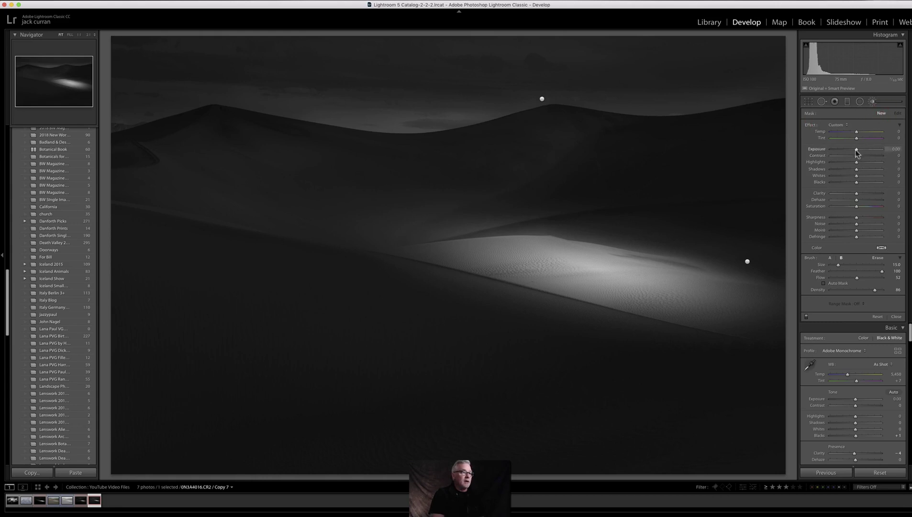
{"action": "left_click_drag", "start_coordinate": [856, 169], "coordinate": [851, 169]}
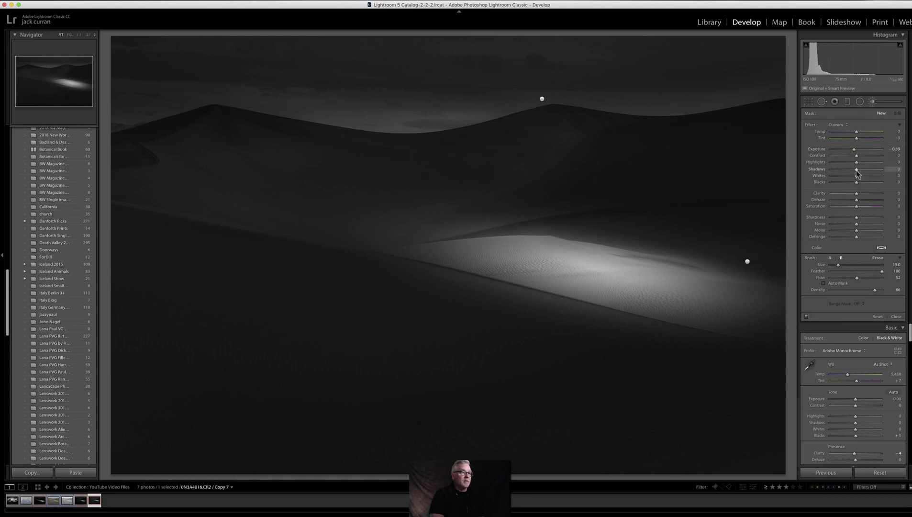
{"action": "scroll", "coordinate": [381, 188], "scroll_direction": "up", "scroll_amount": 7}
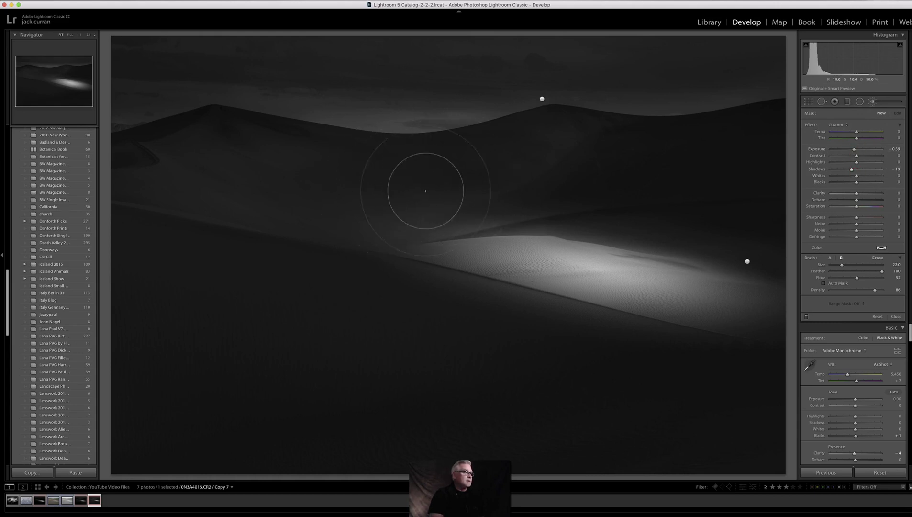
{"action": "key", "text": "h"}
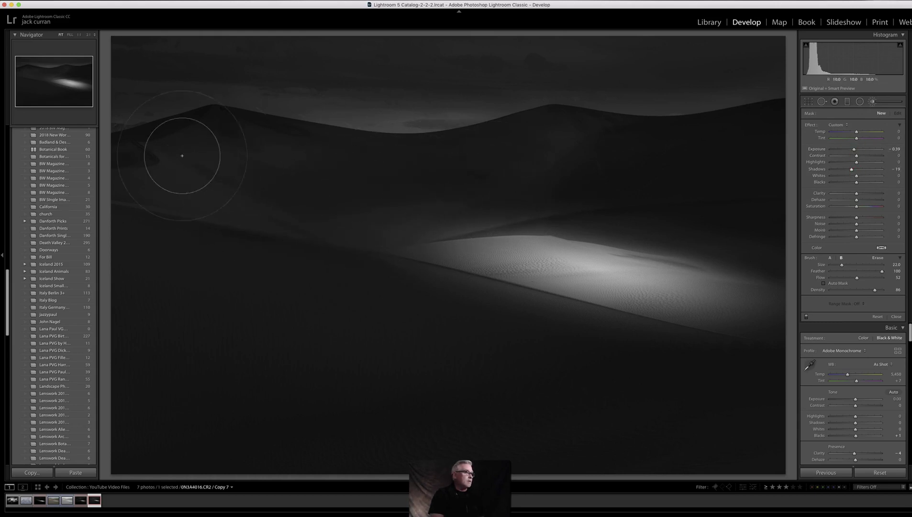
{"action": "scroll", "coordinate": [72, 143], "scroll_direction": "up", "scroll_amount": 1}
{"action": "key", "text": "h"}
{"action": "scroll", "coordinate": [564, 149], "scroll_direction": "down", "scroll_amount": 3}
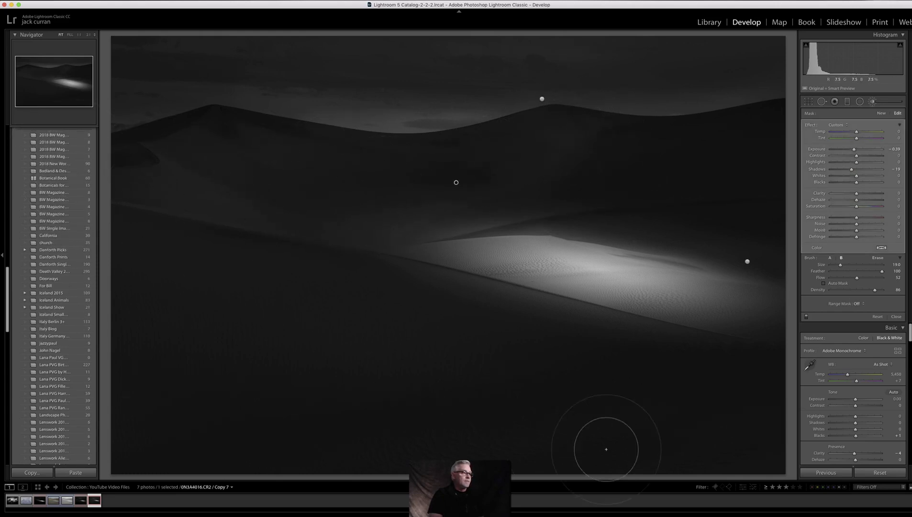
{"action": "left_click", "coordinate": [895, 317]}
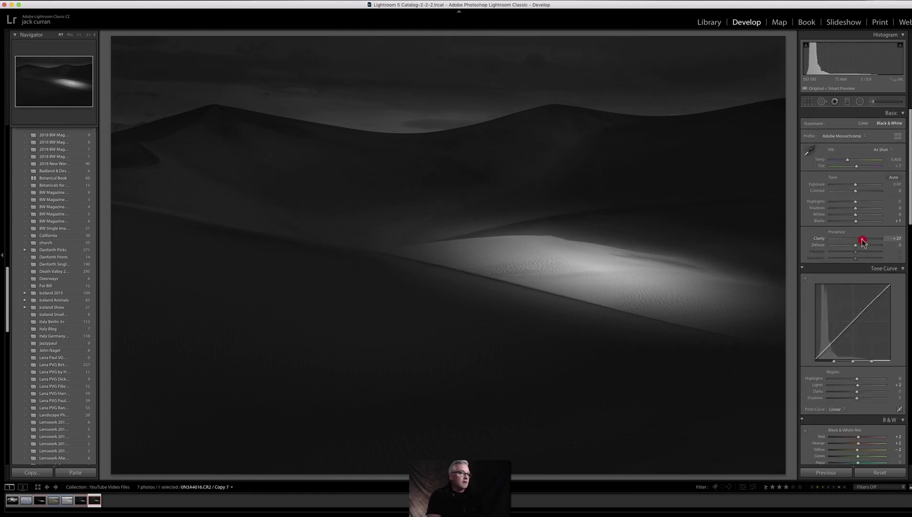
Step: Set the whole photo's Clarity to +25, Contrast to +13 and Blacks to −7
{"action": "left_click_drag", "start_coordinate": [861, 239], "coordinate": [860, 239]}
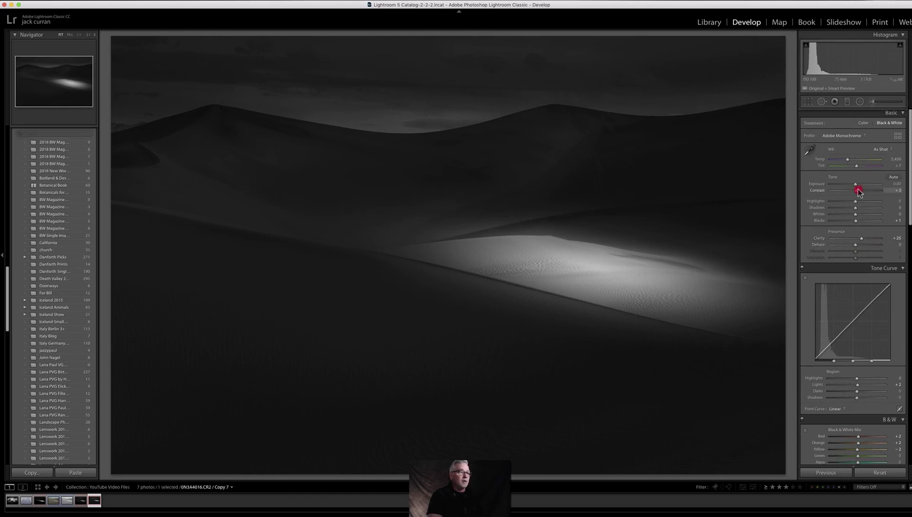
{"action": "left_click_drag", "start_coordinate": [858, 192], "coordinate": [863, 190]}
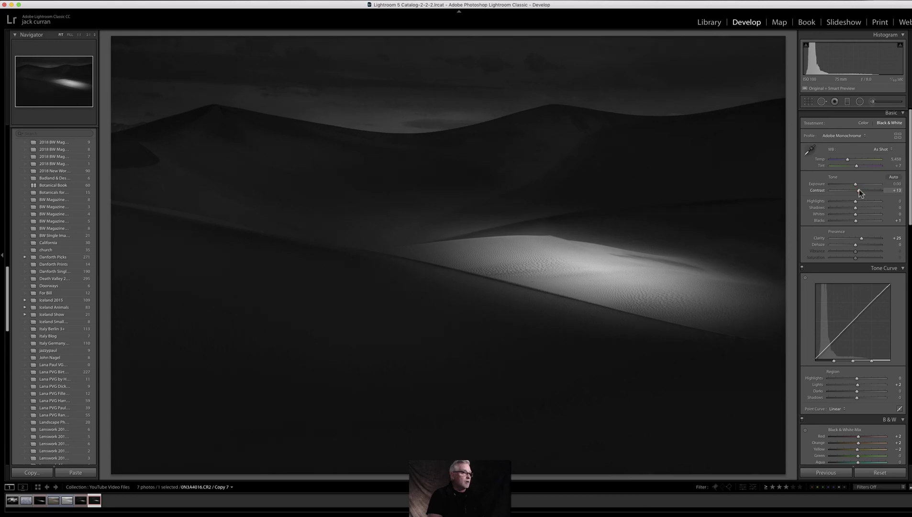
{"action": "left_click", "coordinate": [855, 221]}
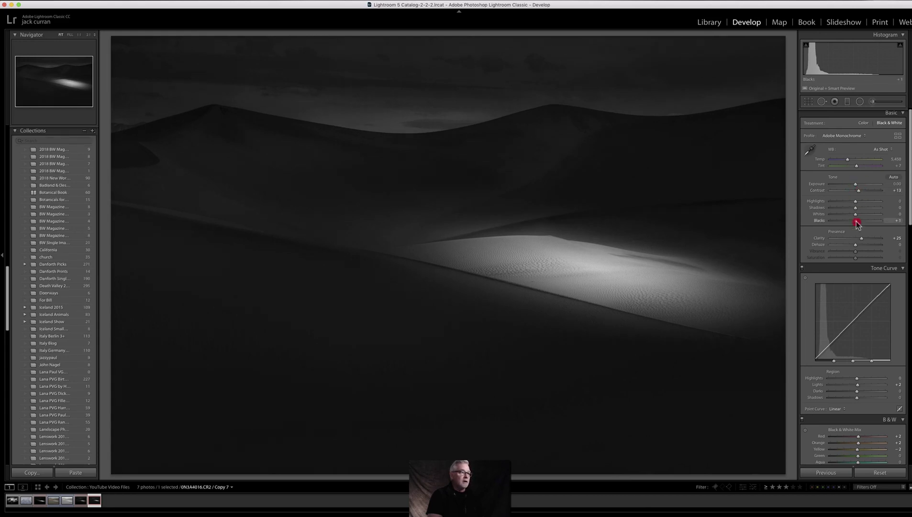
{"action": "left_click_drag", "start_coordinate": [856, 221], "coordinate": [854, 221]}
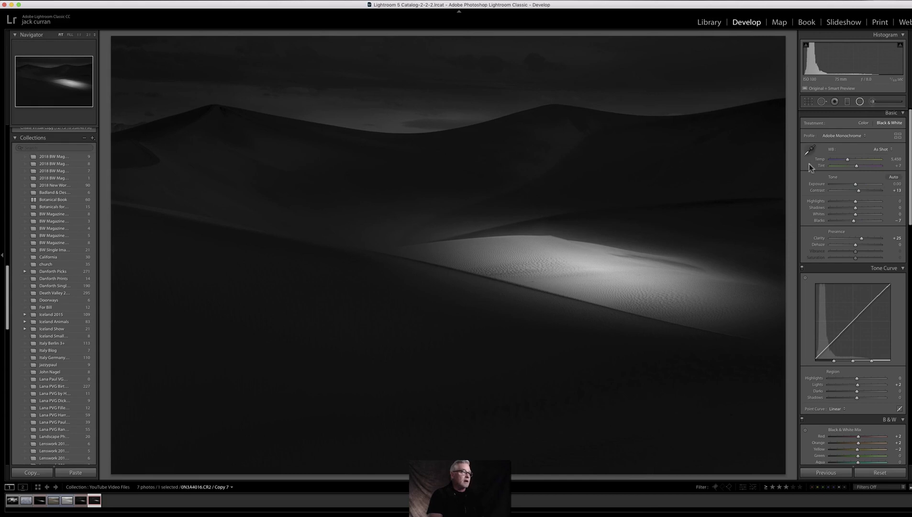
Step: Turn on the shadow clipping warning and lower the whole photo's Blacks to −15
{"action": "key", "text": "shift+m"}
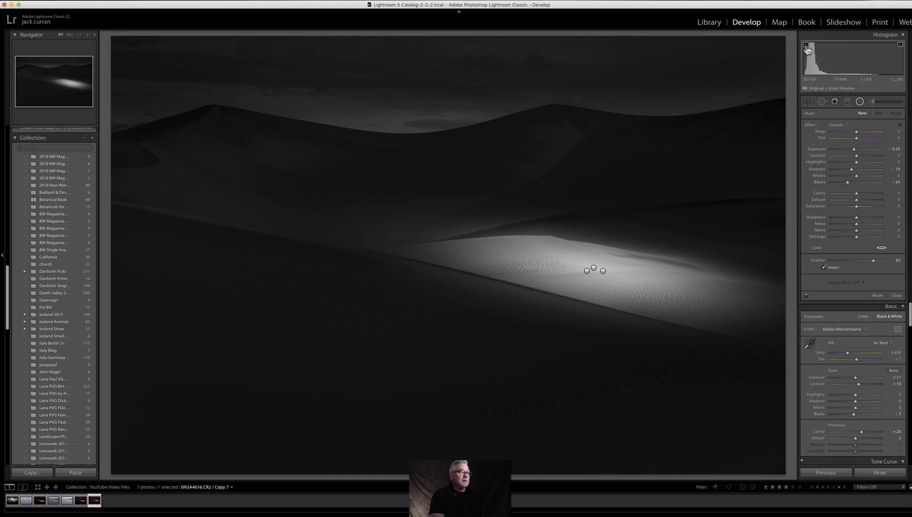
{"action": "left_click", "coordinate": [896, 295]}
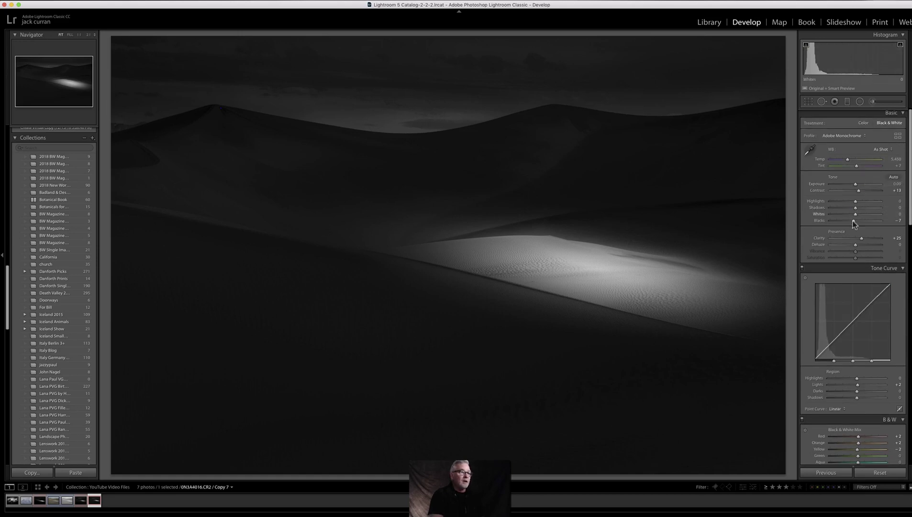
{"action": "left_click_drag", "start_coordinate": [854, 223], "coordinate": [850, 224]}
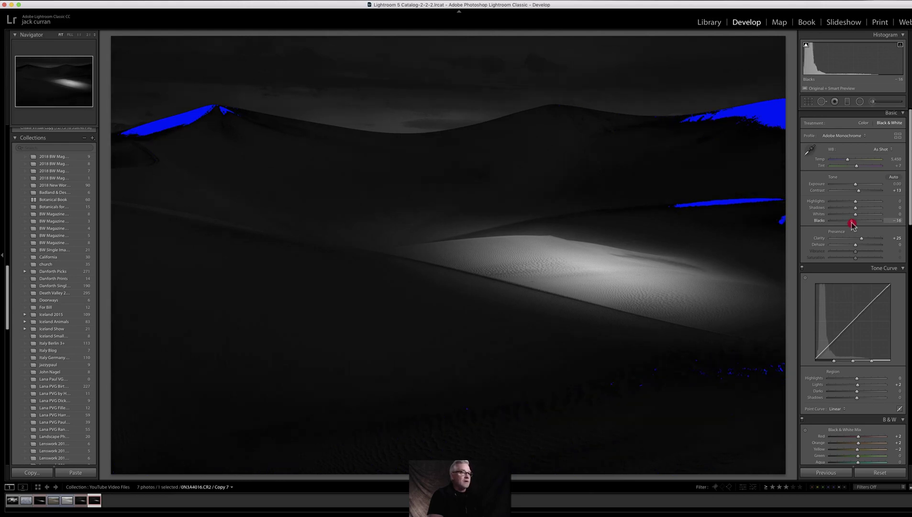
{"action": "left_click_drag", "start_coordinate": [851, 224], "coordinate": [851, 223]}
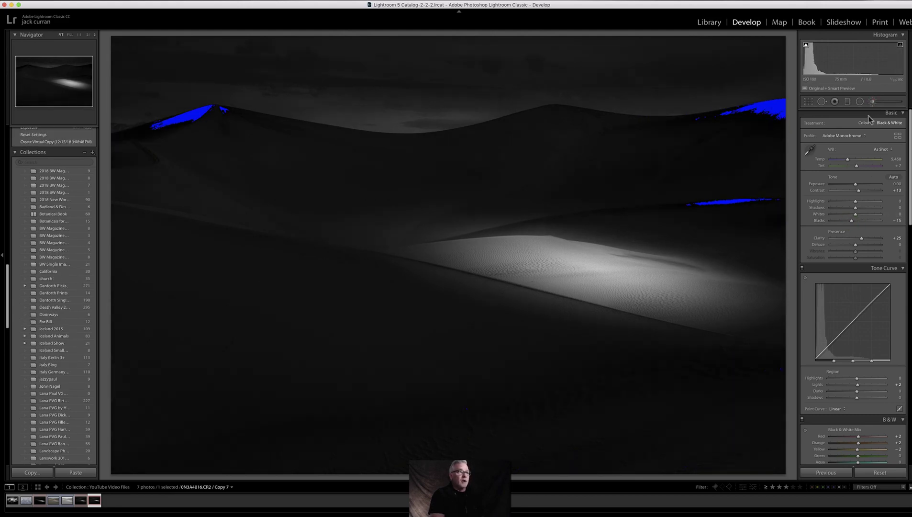
Step: Brush a new lightening adjustment over the clipped dune peaks and foreground with Exposure 0.13, Shadows 21, Blacks 1 and size 8
{"action": "key", "text": "k"}
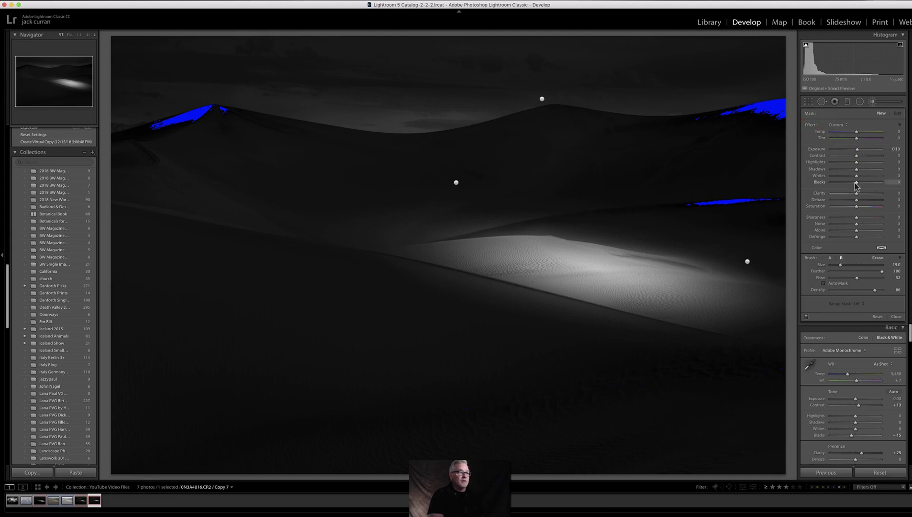
{"action": "left_click", "coordinate": [856, 182]}
{"action": "left_click", "coordinate": [861, 170]}
{"action": "scroll", "coordinate": [765, 126], "scroll_direction": "down", "scroll_amount": 5}
{"action": "mouse_move", "coordinate": [720, 126]}
{"action": "left_mouse_down"}
{"action": "mouse_move", "coordinate": [773, 115]}
{"action": "mouse_move", "coordinate": [732, 114]}
{"action": "mouse_move", "coordinate": [761, 104]}
{"action": "mouse_move", "coordinate": [787, 104]}
{"action": "left_mouse_up"}
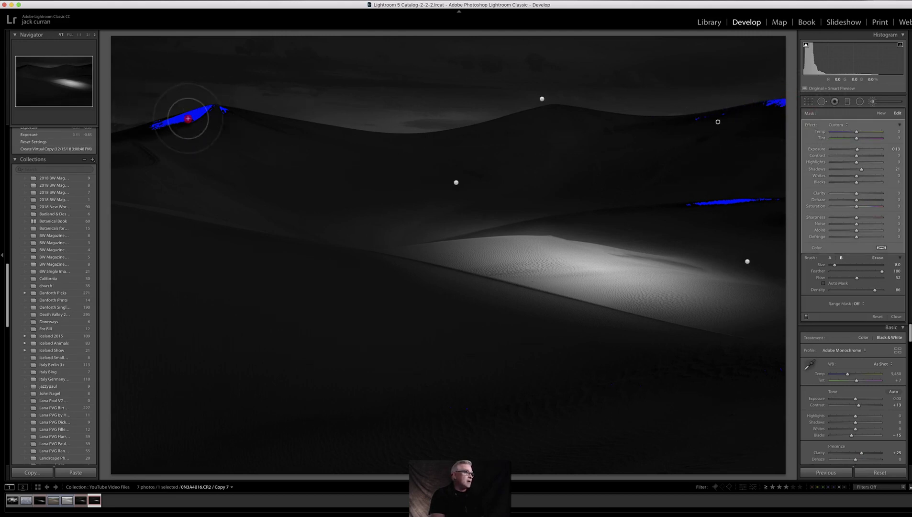
{"action": "mouse_move", "coordinate": [187, 116]}
{"action": "left_mouse_down"}
{"action": "mouse_move", "coordinate": [234, 107]}
{"action": "mouse_move", "coordinate": [221, 121]}
{"action": "mouse_move", "coordinate": [324, 226]}
{"action": "left_mouse_up"}
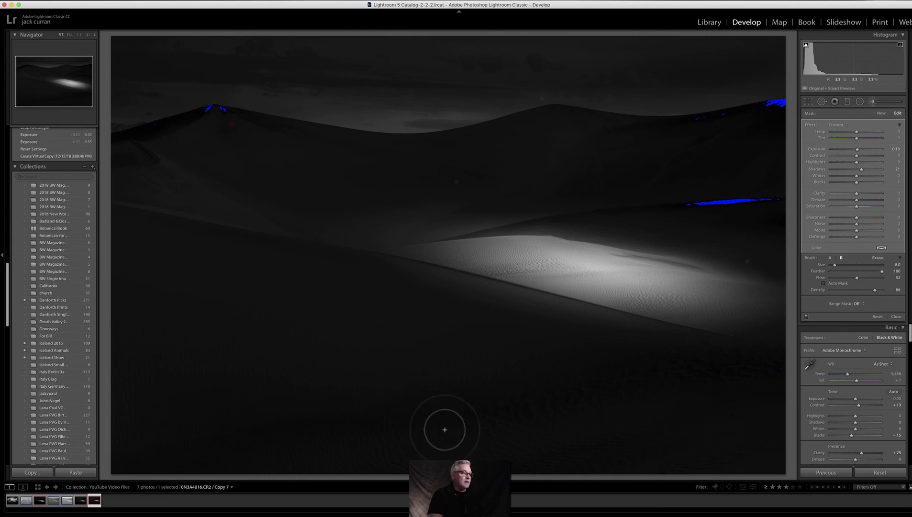
{"action": "left_click_drag", "start_coordinate": [574, 390], "coordinate": [779, 367]}
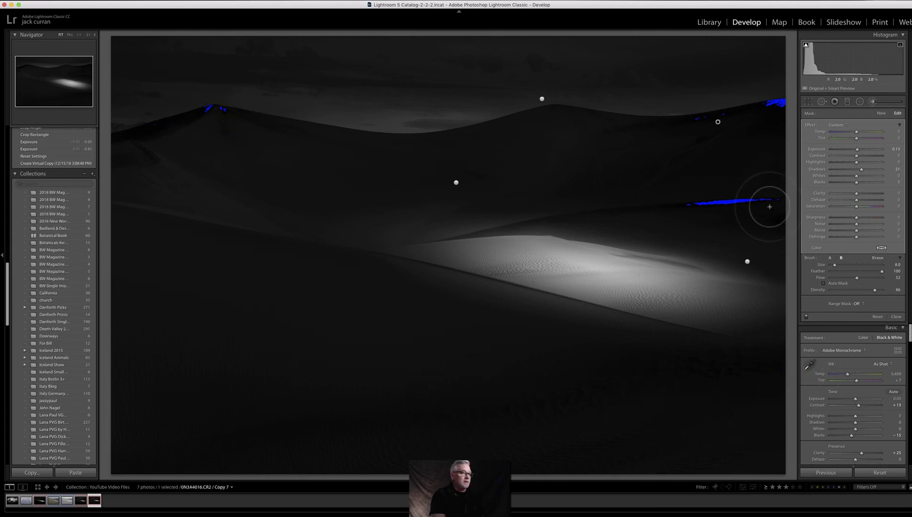
Step: Extend the lightening brush over the clipped middle ridge on the right and touch up both far dune peaks at size 6
{"action": "mouse_move", "coordinate": [769, 189]}
{"action": "left_mouse_down"}
{"action": "mouse_move", "coordinate": [726, 200]}
{"action": "mouse_move", "coordinate": [895, 197]}
{"action": "left_mouse_up"}
{"action": "key", "text": "bracketleft"}
{"action": "mouse_move", "coordinate": [792, 127]}
{"action": "left_mouse_down"}
{"action": "mouse_move", "coordinate": [791, 96]}
{"action": "mouse_move", "coordinate": [771, 109]}
{"action": "left_mouse_up"}
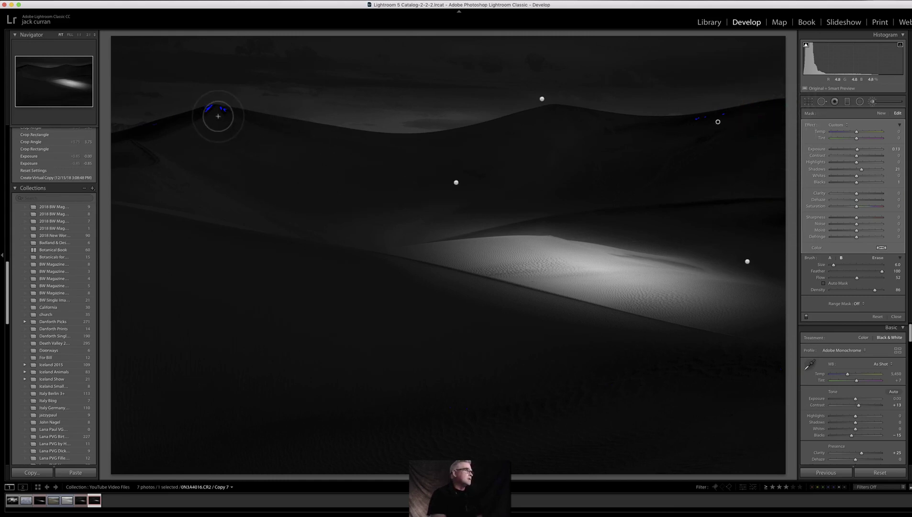
{"action": "left_click_drag", "start_coordinate": [217, 116], "coordinate": [179, 155]}
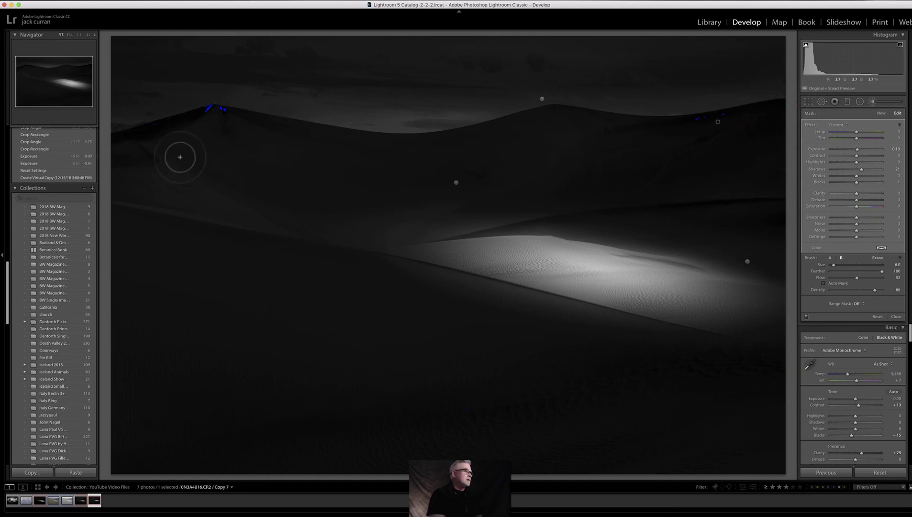
{"action": "left_click", "coordinate": [898, 316]}
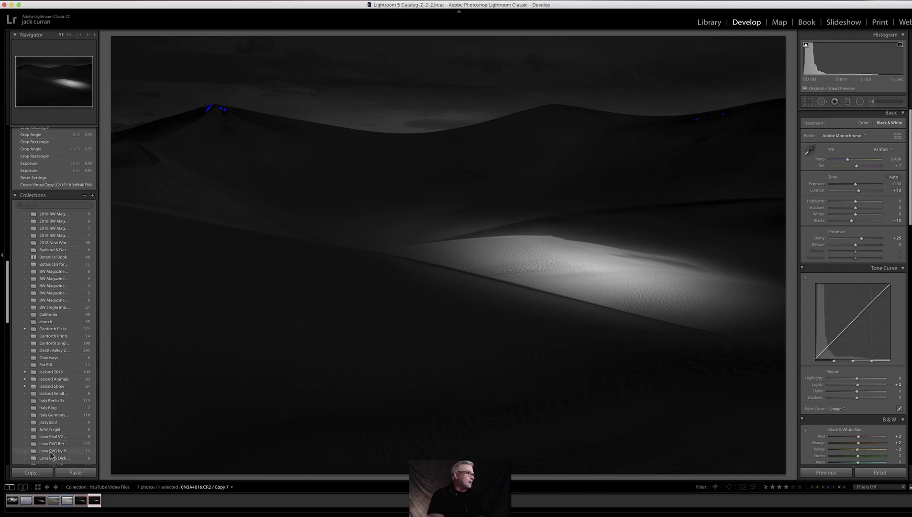
Step: Compare the edited dune photo with the colour original and the other black-and-white version in Survey view
{"action": "left_click", "coordinate": [54, 501], "text": "super"}
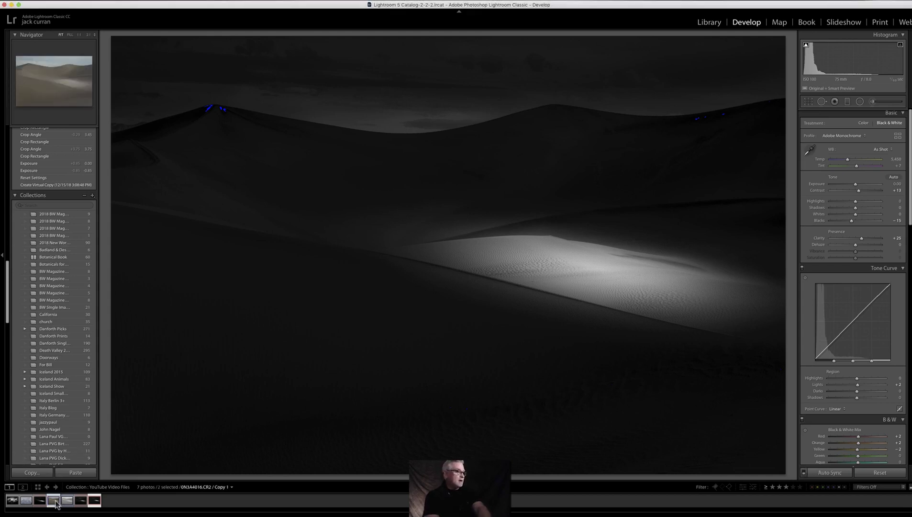
{"action": "left_click", "coordinate": [709, 22]}
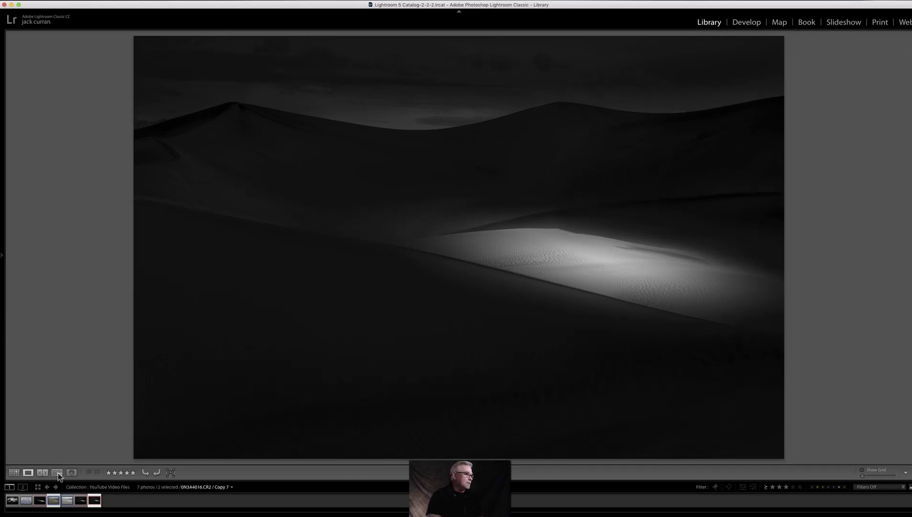
{"action": "left_click", "coordinate": [58, 473]}
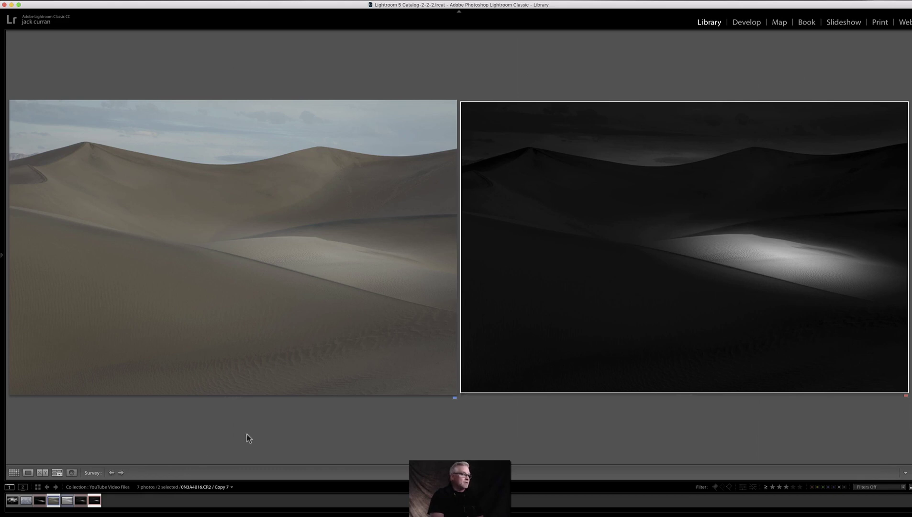
{"action": "left_click", "coordinate": [42, 501], "text": "super"}
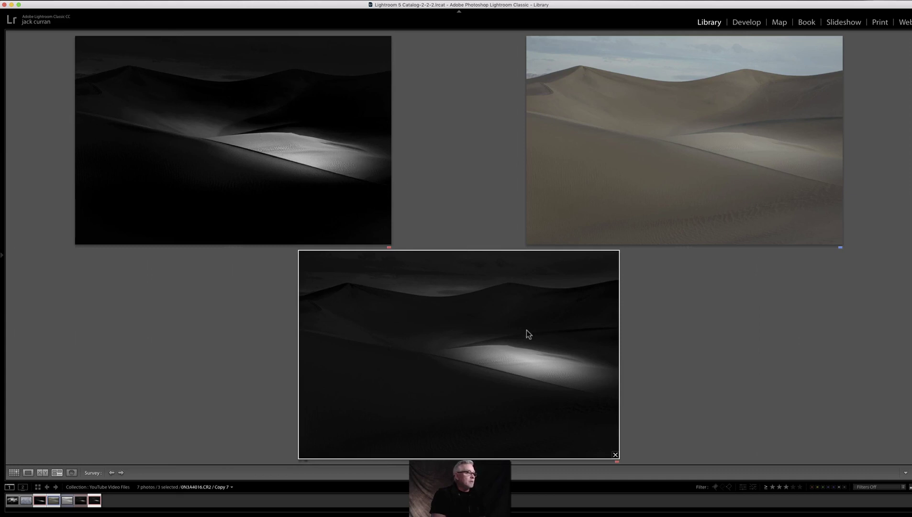
{"action": "double_click", "coordinate": [479, 384]}
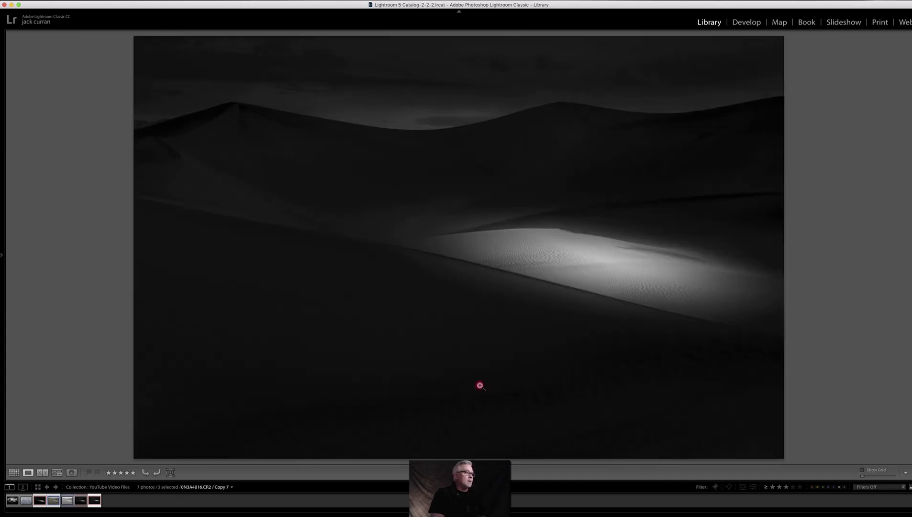
Step: Add a wide, tilted radial filter around the bright sand with Contrast 19, Highlights 57 and Dehaze 29
{"action": "left_click", "coordinate": [746, 22]}
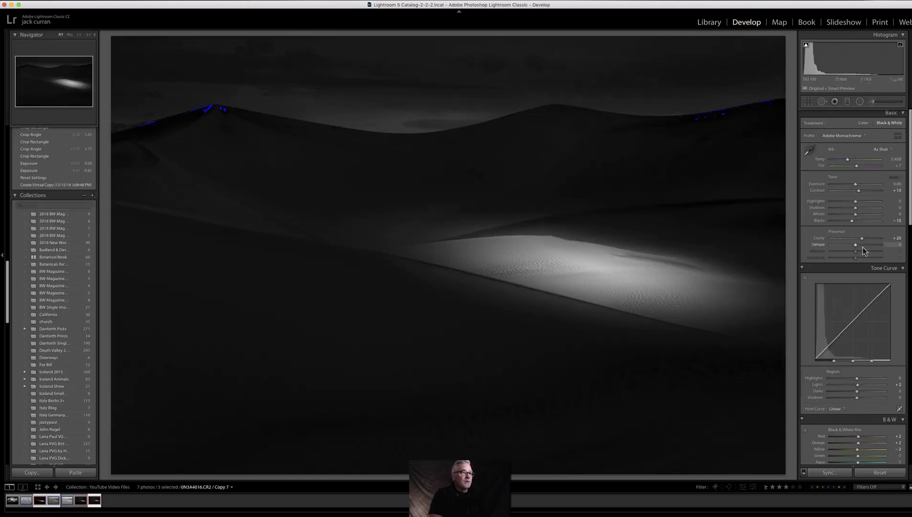
{"action": "left_click", "coordinate": [859, 101]}
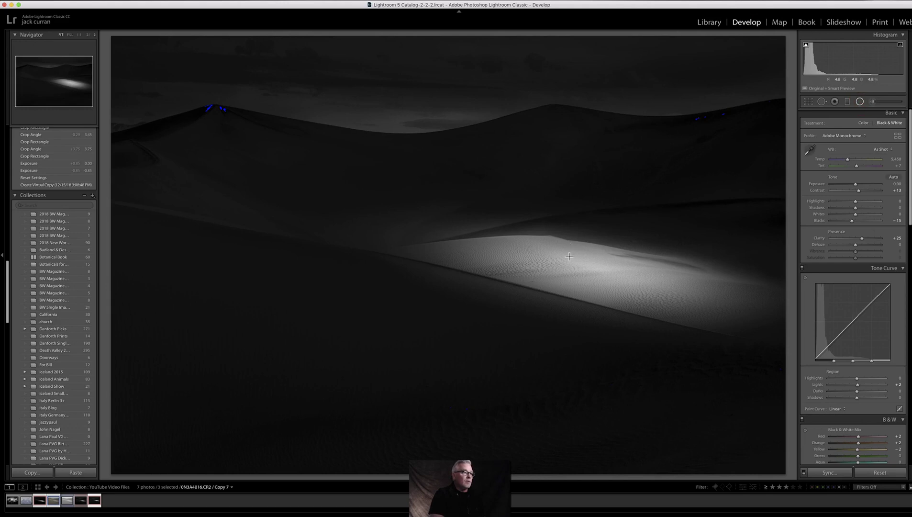
{"action": "left_click_drag", "start_coordinate": [565, 266], "coordinate": [759, 316]}
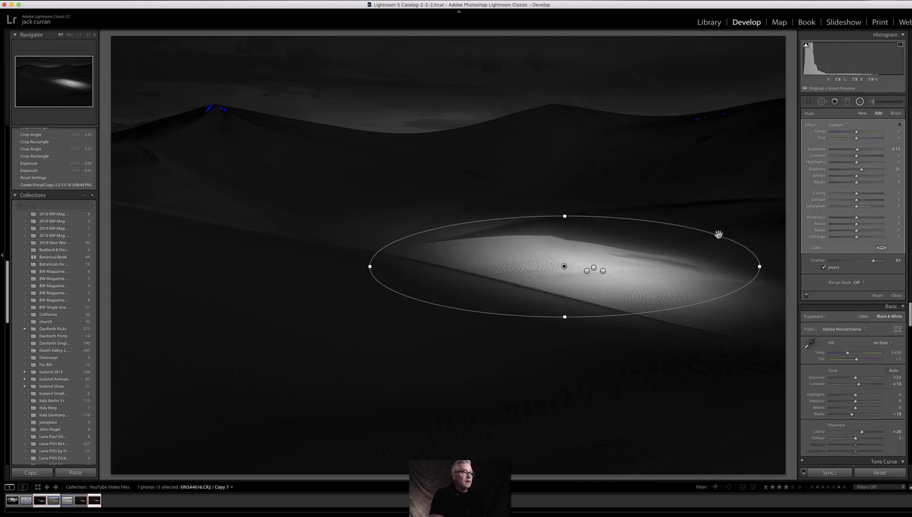
{"action": "left_click_drag", "start_coordinate": [737, 241], "coordinate": [736, 260]}
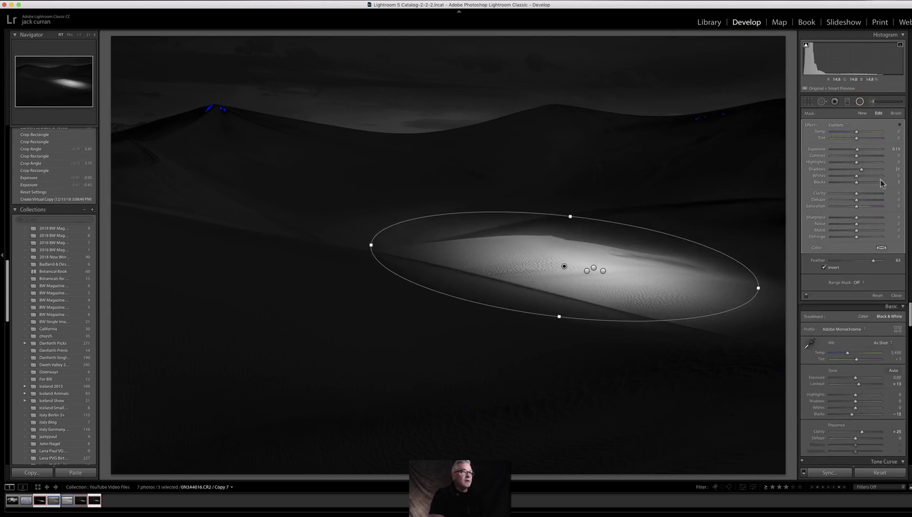
{"action": "double_click", "coordinate": [810, 124]}
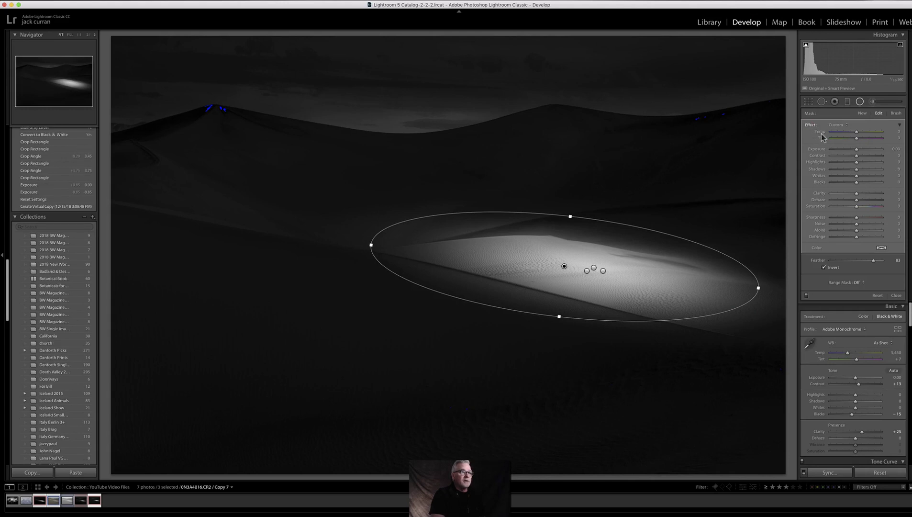
{"action": "left_click_drag", "start_coordinate": [861, 201], "coordinate": [863, 200]}
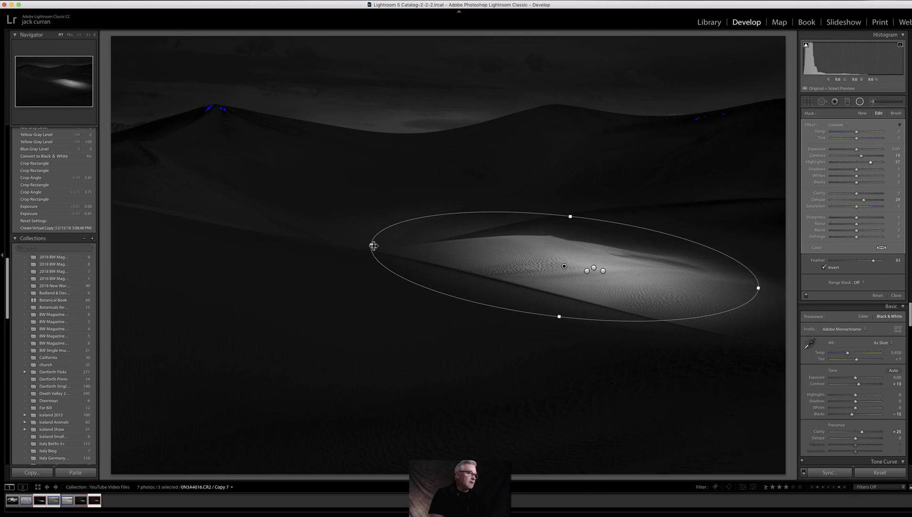
{"action": "mouse_move", "coordinate": [338, 244]}
{"action": "left_mouse_down"}
{"action": "mouse_move", "coordinate": [305, 240]}
{"action": "mouse_move", "coordinate": [343, 241]}
{"action": "left_mouse_up"}
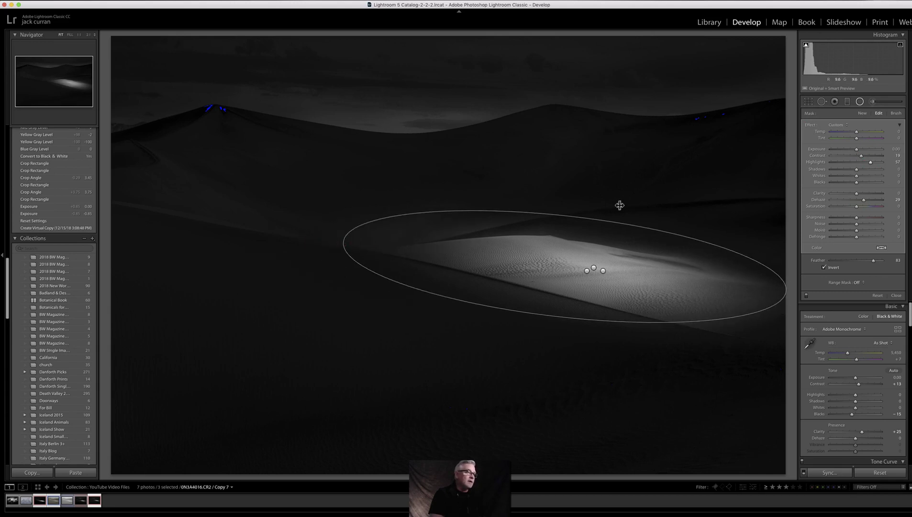
Step: Brush a new lightening adjustment over the slope just behind the bright sand with Exposure 0.43, Shadows 23 and size 14
{"action": "key", "text": "k"}
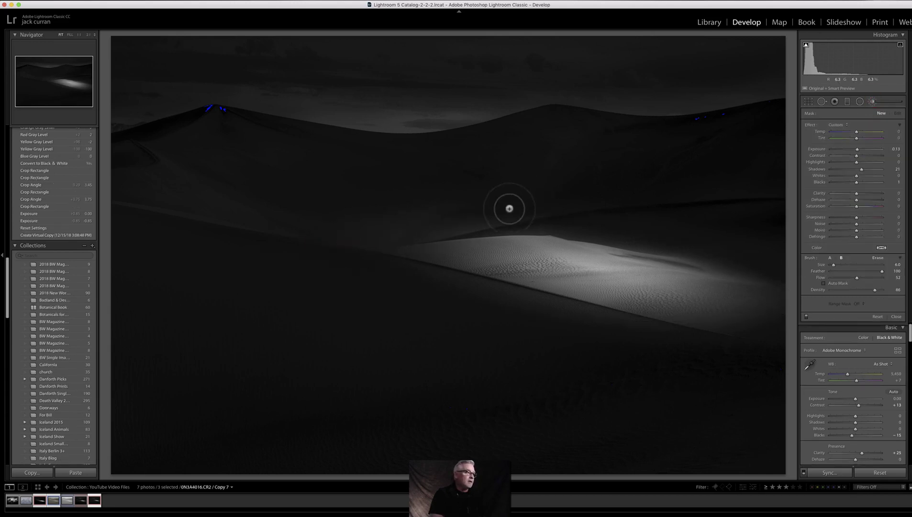
{"action": "double_click", "coordinate": [812, 125]}
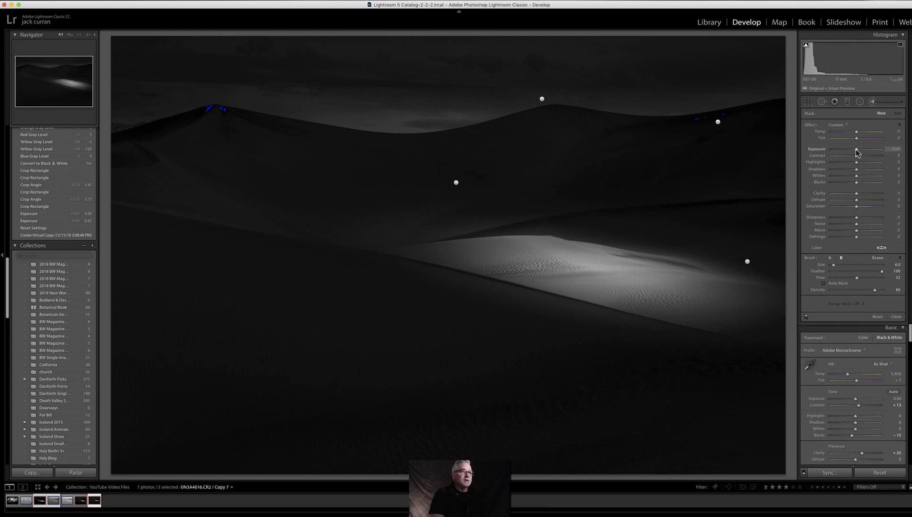
{"action": "left_click", "coordinate": [856, 170]}
{"action": "scroll", "coordinate": [454, 213], "scroll_direction": "up", "scroll_amount": 4}
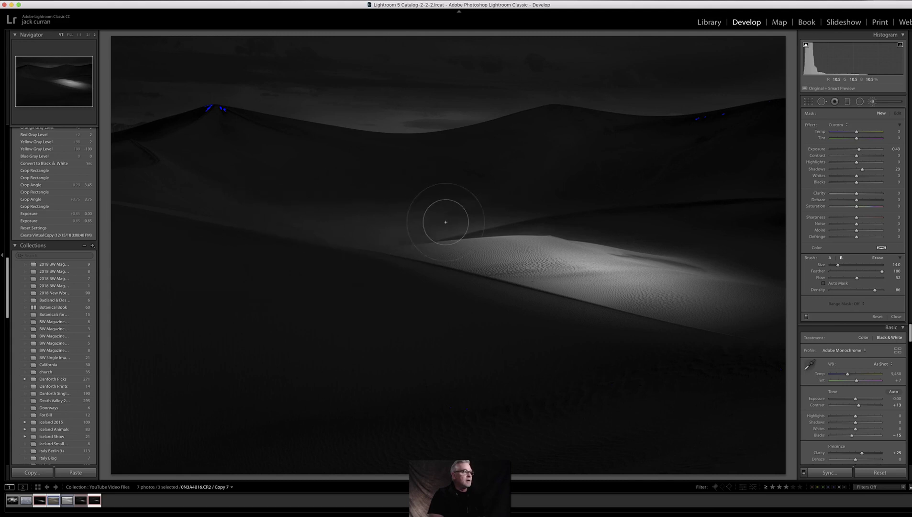
{"action": "left_click", "coordinate": [488, 232]}
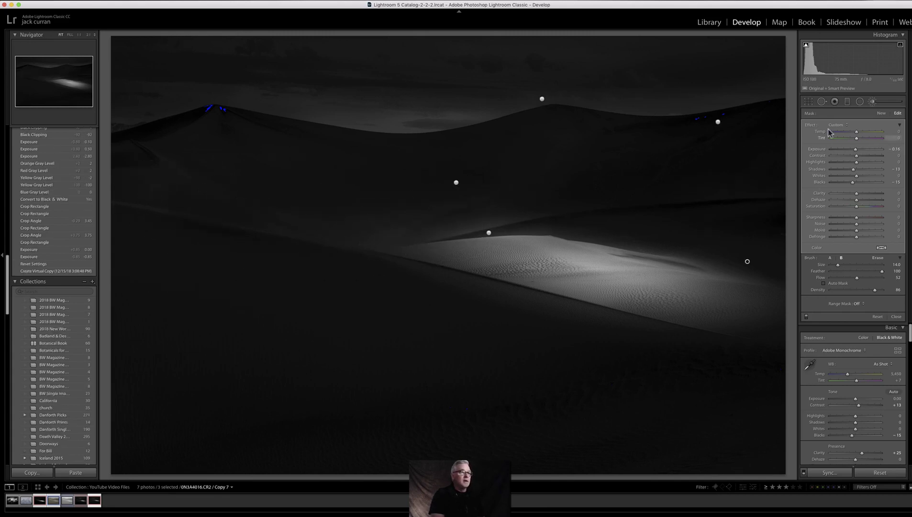
Step: Reset the existing brush adjustment at the right end of the bright sand and give it Exposure 0.31 and Highlights 14
{"action": "double_click", "coordinate": [810, 125]}
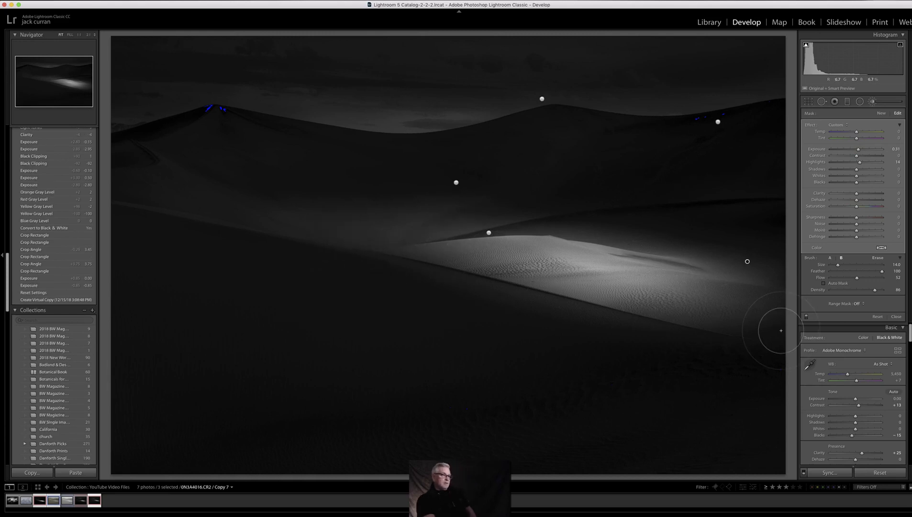
{"action": "left_click", "coordinate": [894, 317]}
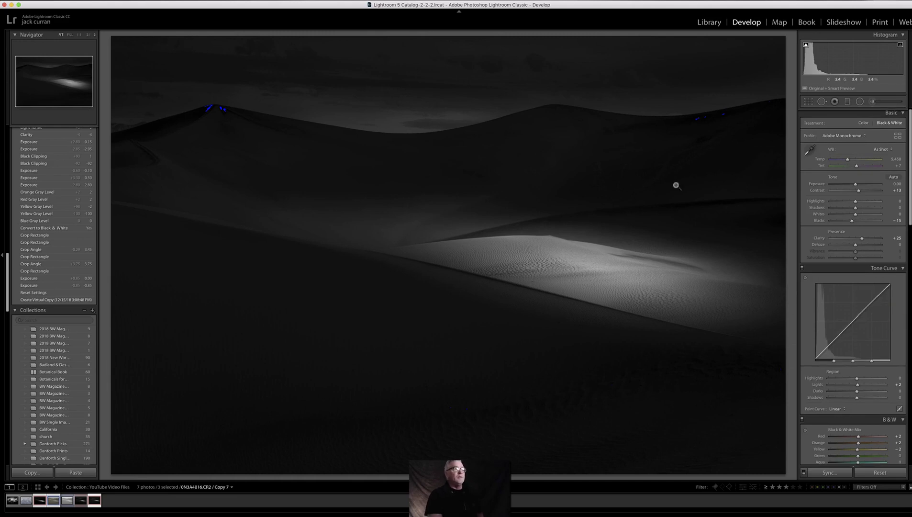
Step: Brush a new lightening adjustment along the sky and dune horizon with Shadows 23 and size 11, and raise its Exposure
{"action": "left_click", "coordinate": [870, 102]}
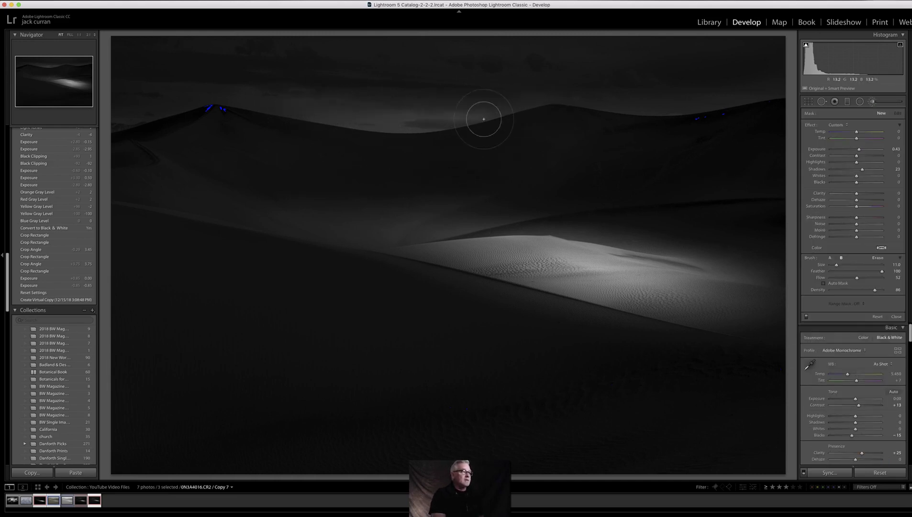
{"action": "left_click", "coordinate": [709, 95]}
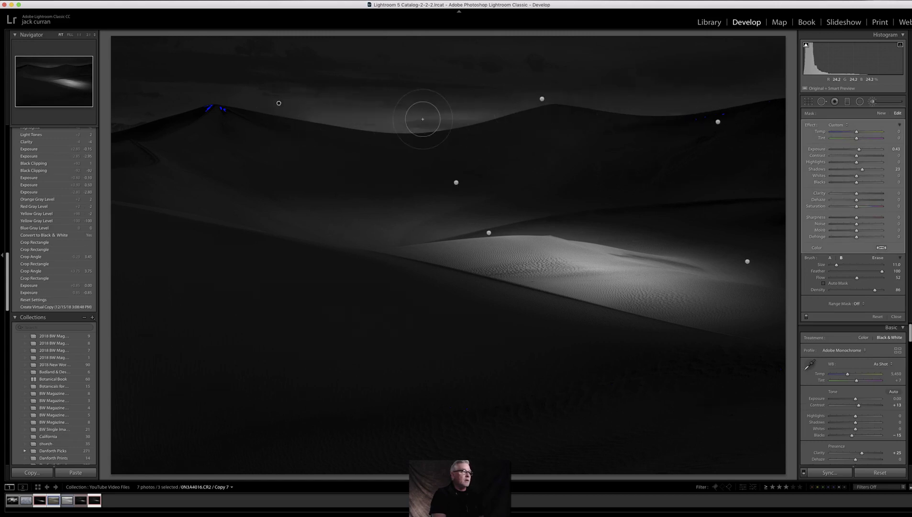
{"action": "mouse_move", "coordinate": [434, 109]}
{"action": "left_mouse_down"}
{"action": "mouse_move", "coordinate": [215, 108]}
{"action": "mouse_move", "coordinate": [426, 124]}
{"action": "mouse_move", "coordinate": [625, 124]}
{"action": "left_mouse_up"}
{"action": "left_click", "coordinate": [859, 152]}
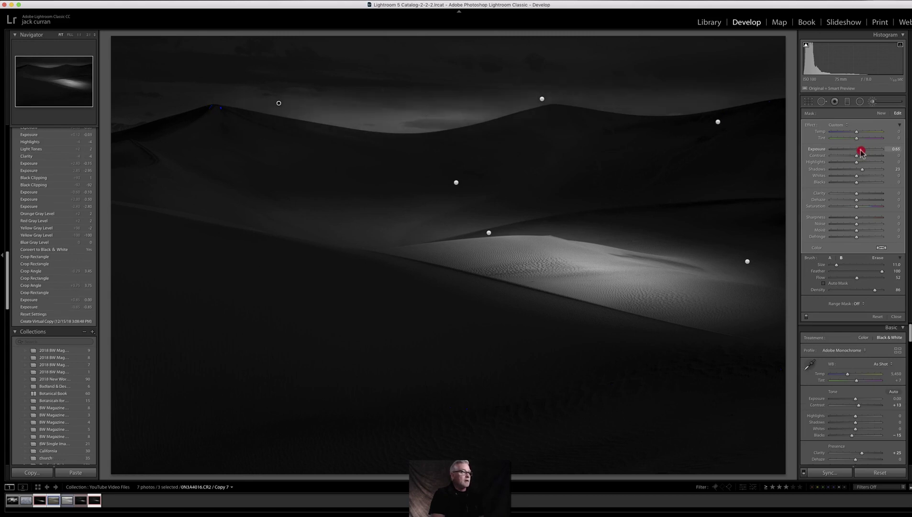
{"action": "left_click", "coordinate": [896, 316]}
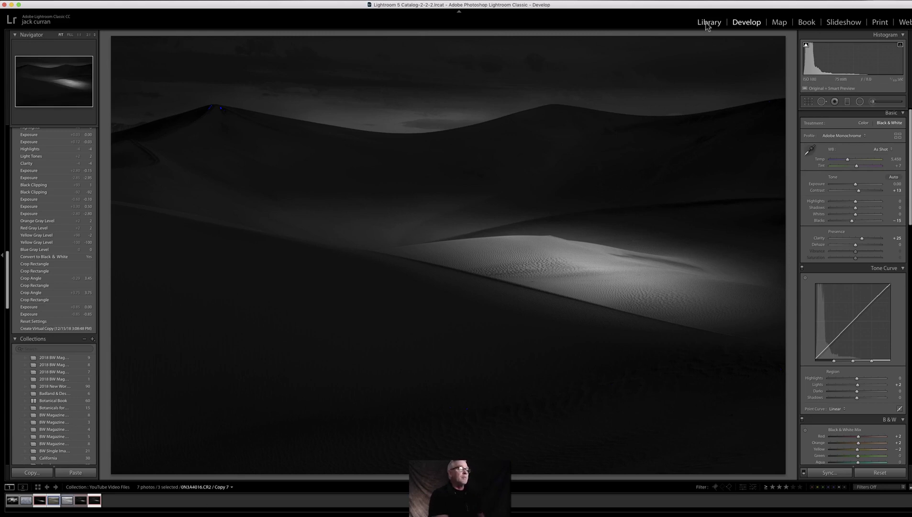
Step: View the edited dune photo enlarged, compare it with the other versions in Survey view, and narrow the comparison to the colour original and the edit
{"action": "key", "text": "e"}
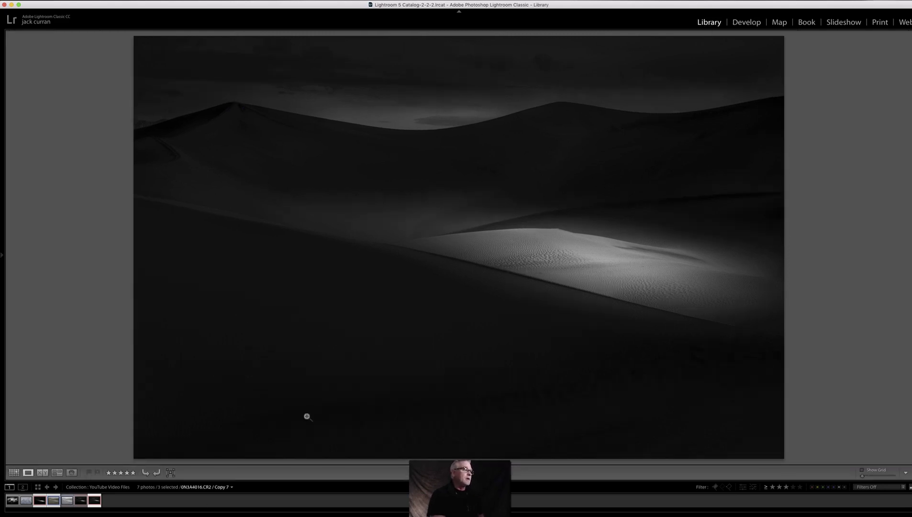
{"action": "left_click", "coordinate": [57, 473]}
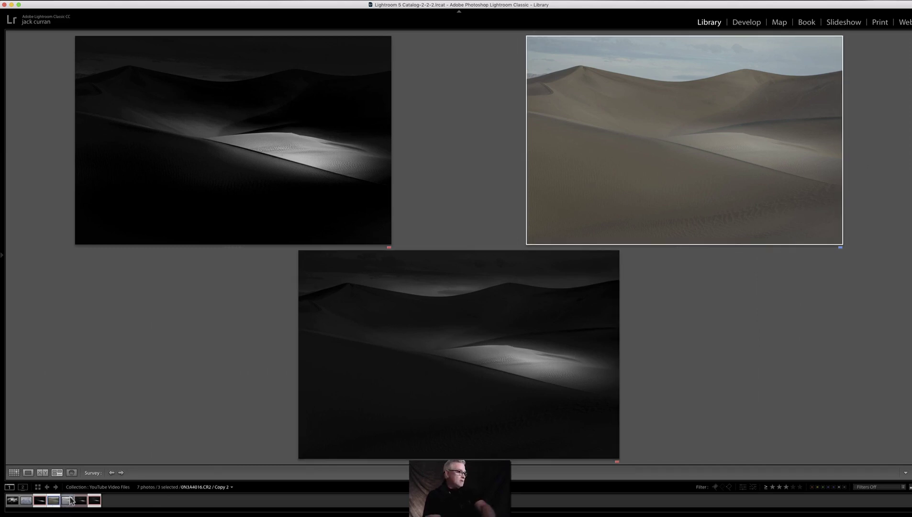
{"action": "left_click", "coordinate": [54, 500]}
{"action": "left_click", "coordinate": [96, 500], "text": "super"}
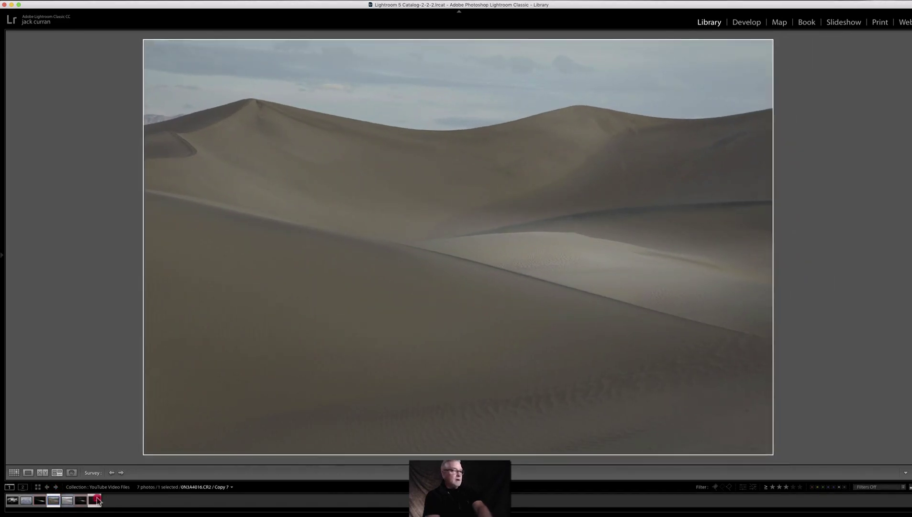